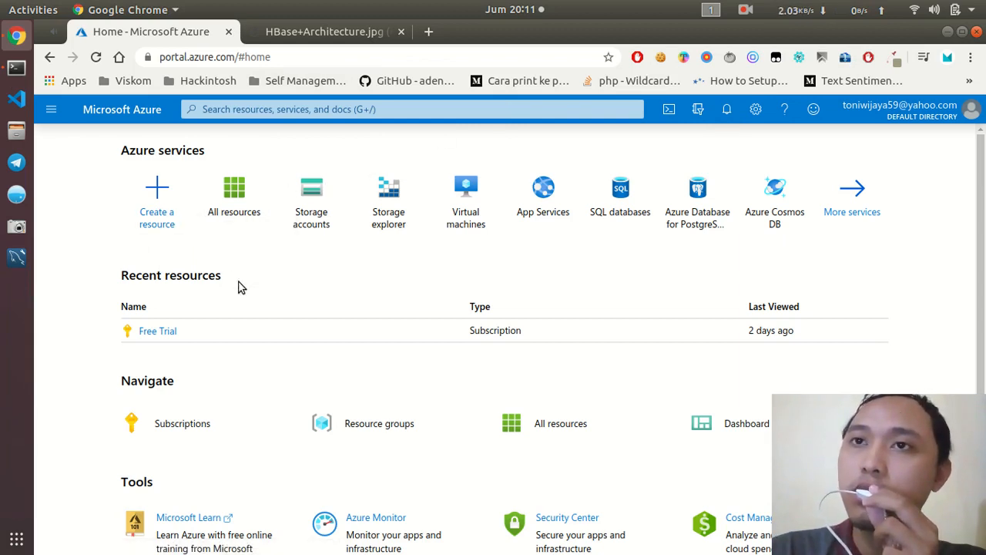
Step: Find Azure HDInsight in the Marketplace by searching "azure hdi" and start creating a new HDInsight cluster
{"action": "left_click", "coordinate": [168, 216]}
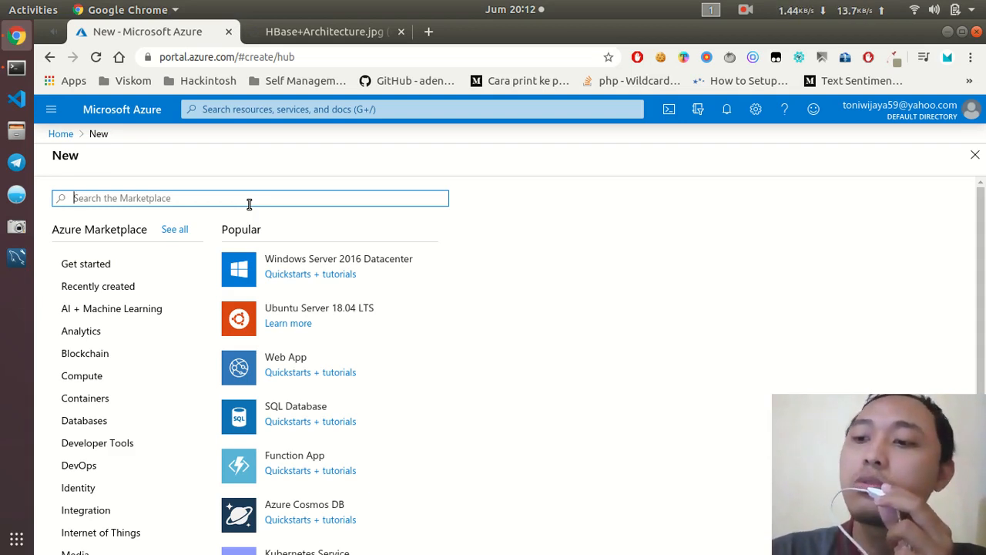
{"action": "type", "text": "azure hdi"}
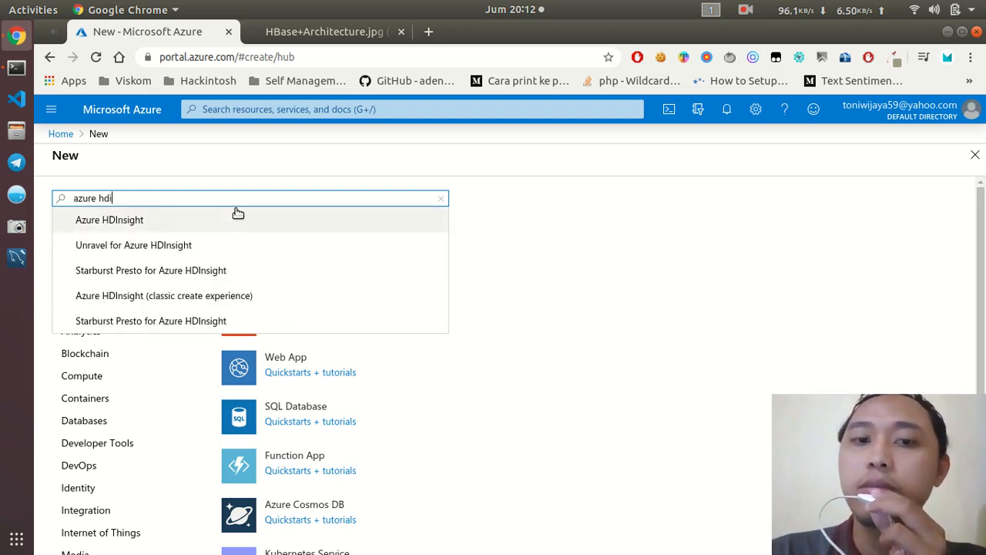
{"action": "left_click", "coordinate": [230, 216]}
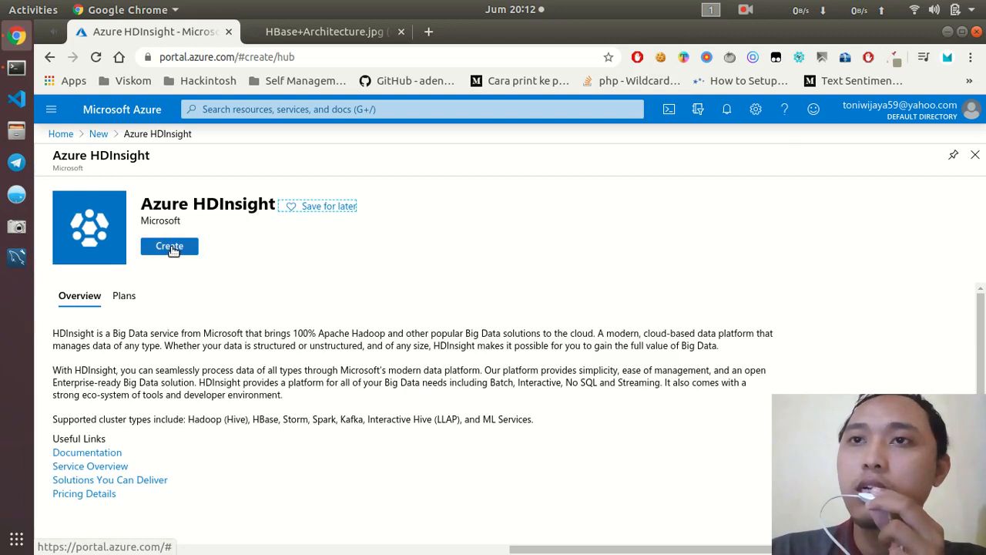
{"action": "double_click", "coordinate": [173, 251]}
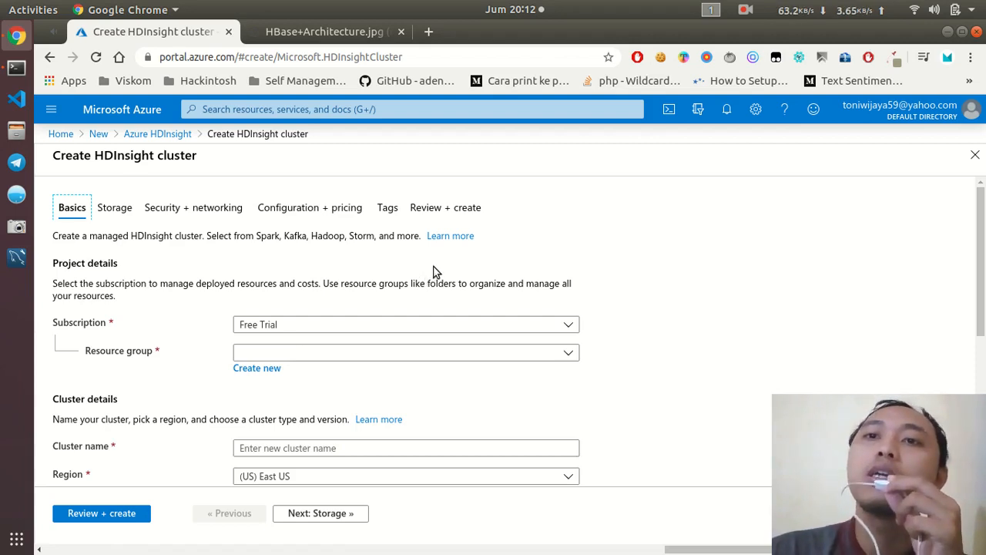
{"action": "scroll", "coordinate": [441, 289], "scroll_direction": "down", "scroll_amount": 2}
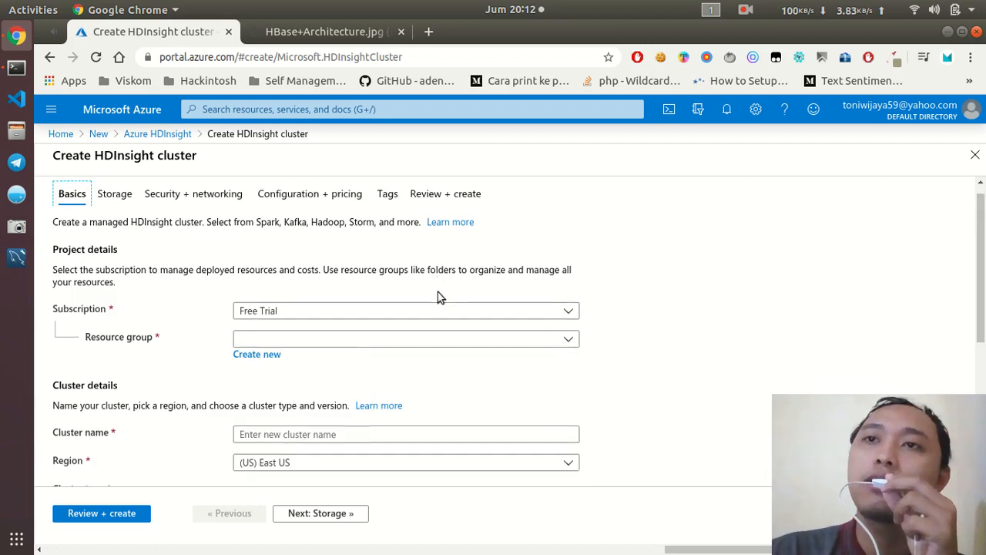
{"action": "scroll", "coordinate": [254, 385], "scroll_direction": "up", "scroll_amount": 2}
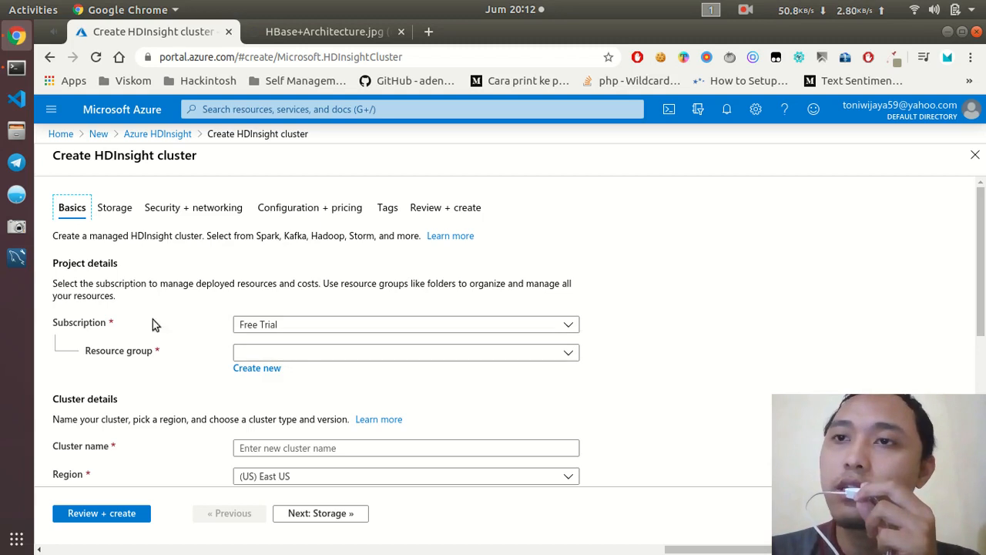
{"action": "left_click", "coordinate": [266, 325]}
{"action": "left_click", "coordinate": [293, 288]}
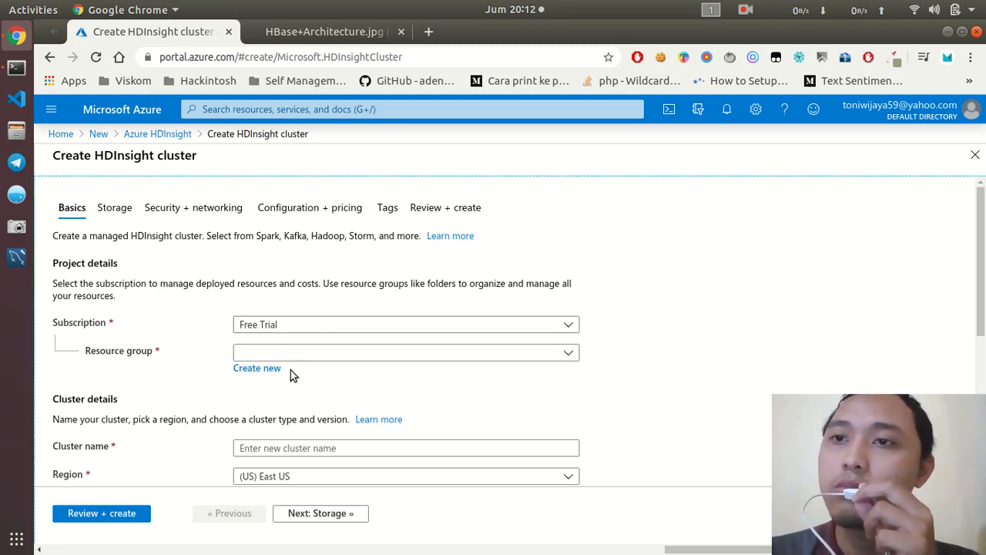
{"action": "left_click", "coordinate": [289, 352]}
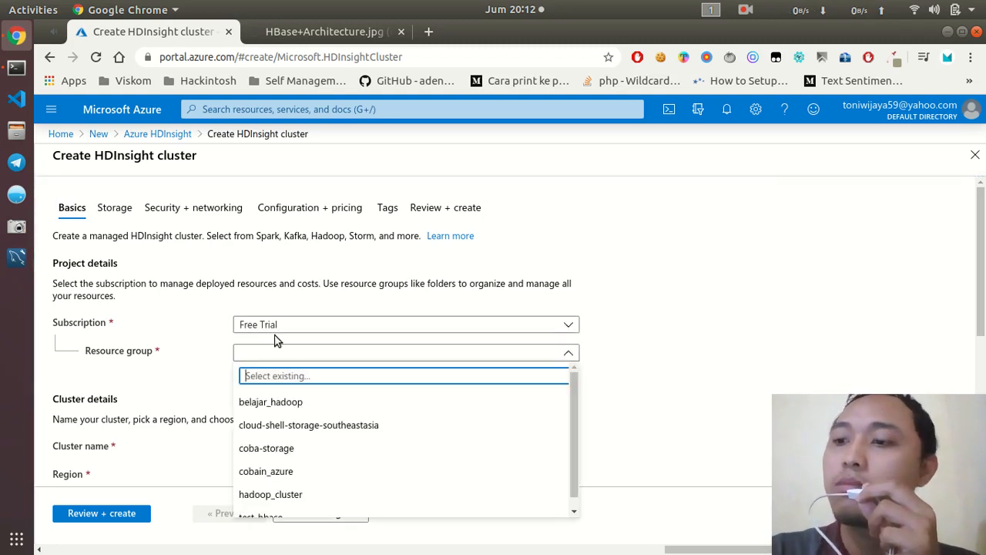
{"action": "type", "text": "bel"}
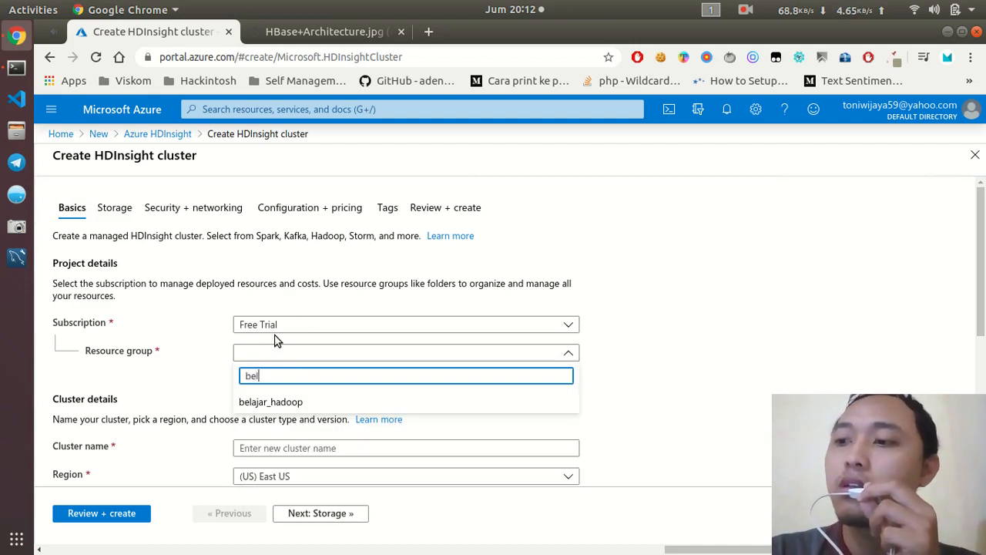
{"action": "type", "text": "ajar"}
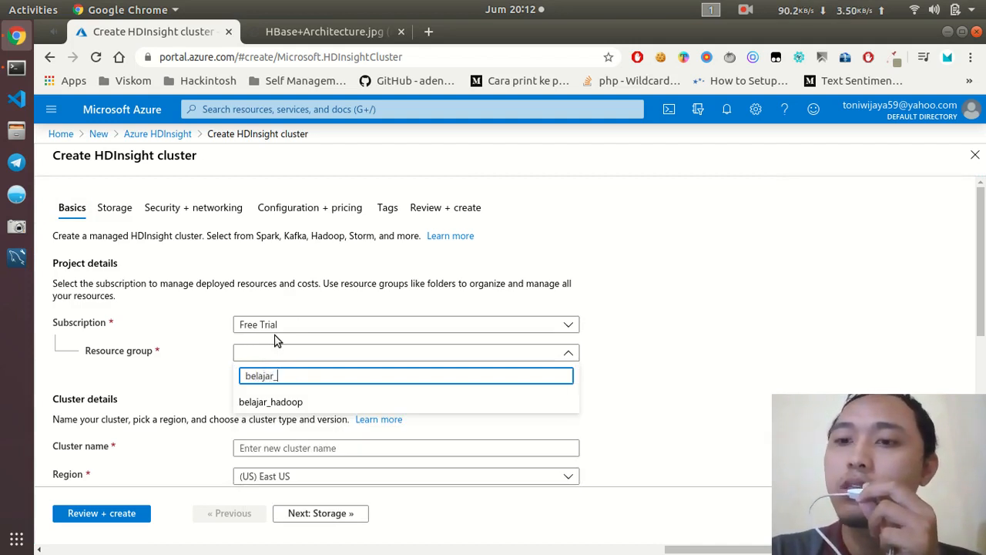
{"action": "type", "text": "_hbase"}
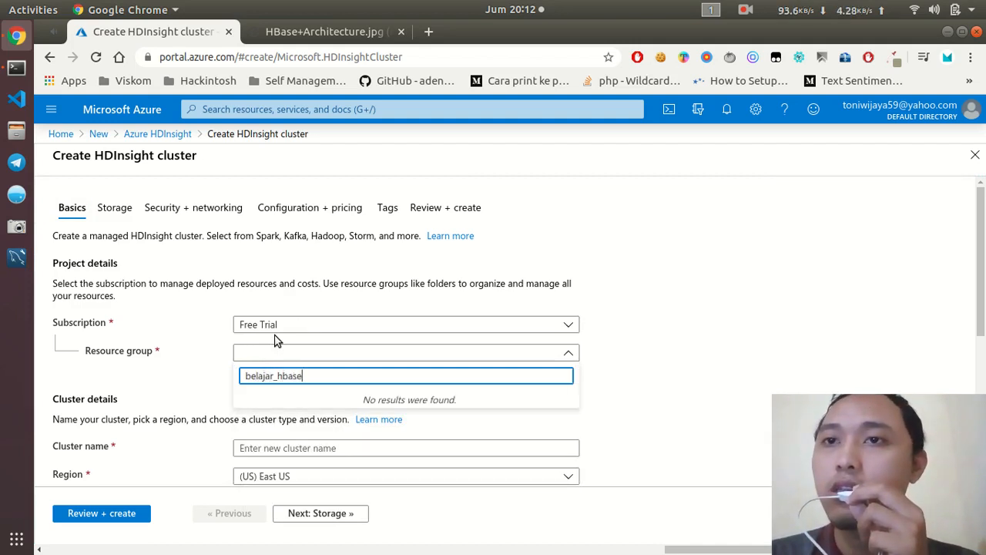
{"action": "left_click", "coordinate": [639, 377]}
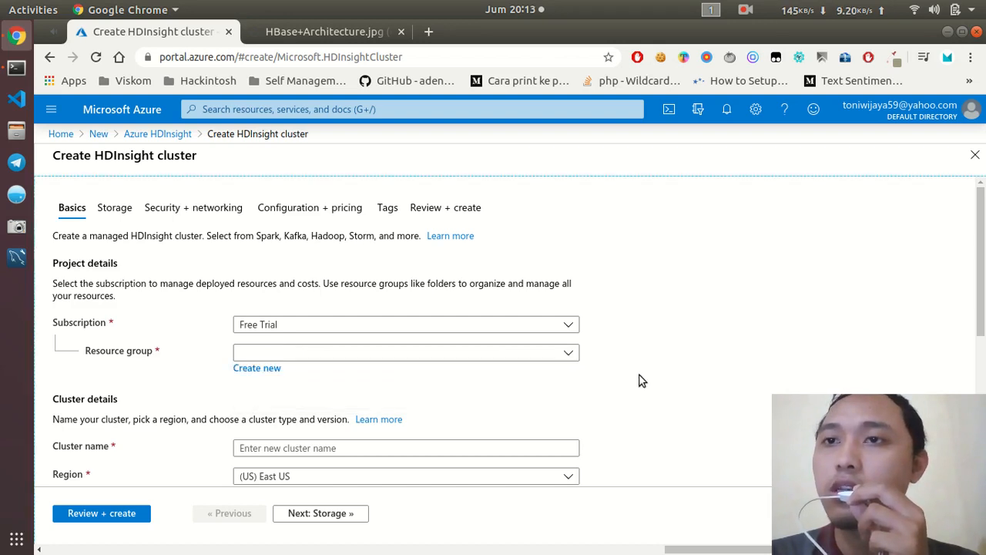
Step: Create a new resource group named belajar_hbase for the cluster
{"action": "left_click", "coordinate": [252, 370]}
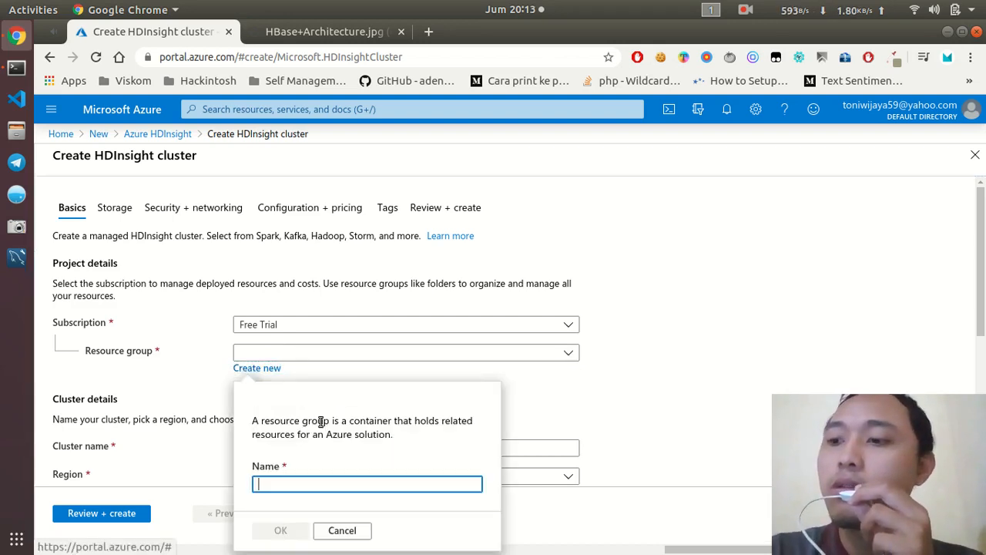
{"action": "type", "text": "bela"}
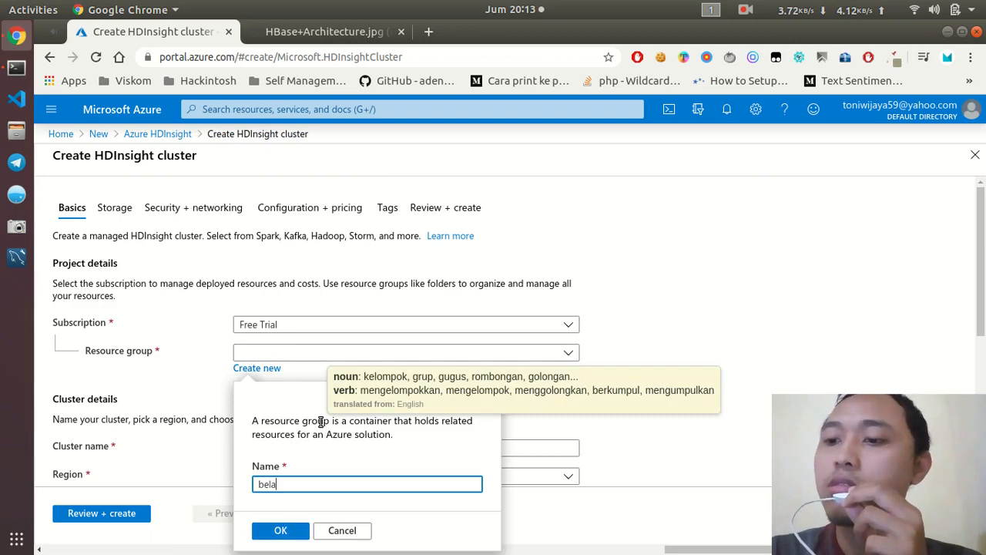
{"action": "type", "text": "jar_hbase"}
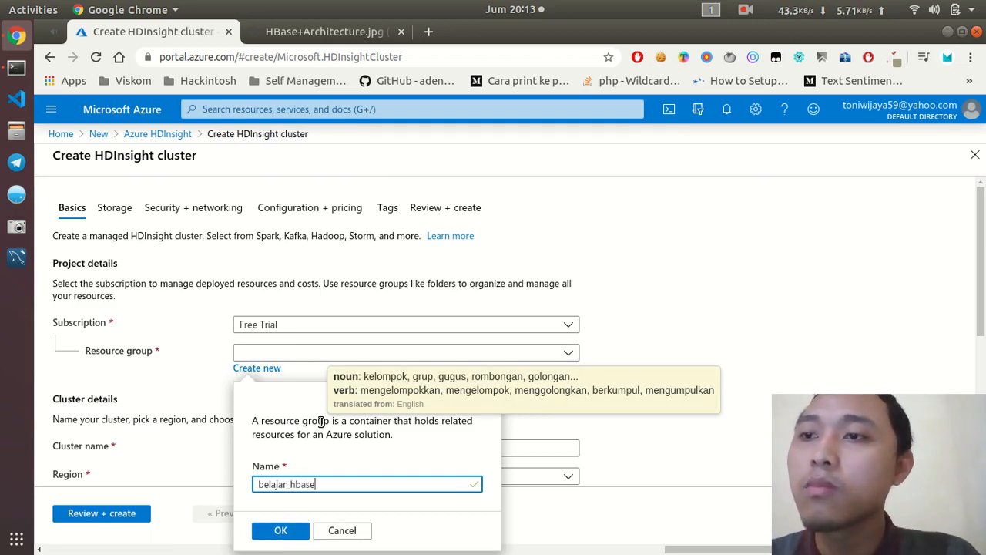
{"action": "left_click", "coordinate": [292, 530]}
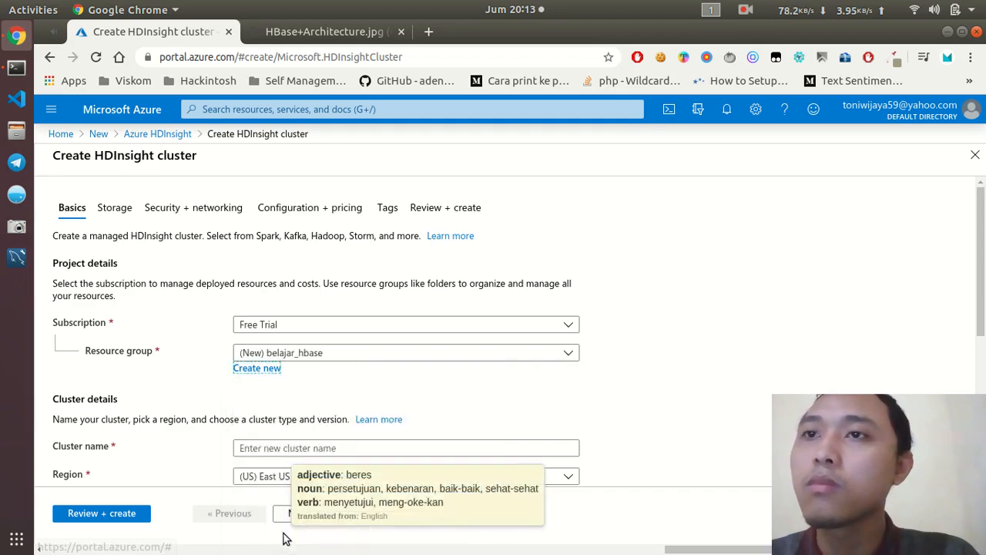
Step: Set the cluster's region to (Asia Pacific) Southeast Asia
{"action": "scroll", "coordinate": [235, 420], "scroll_direction": "down", "scroll_amount": 3}
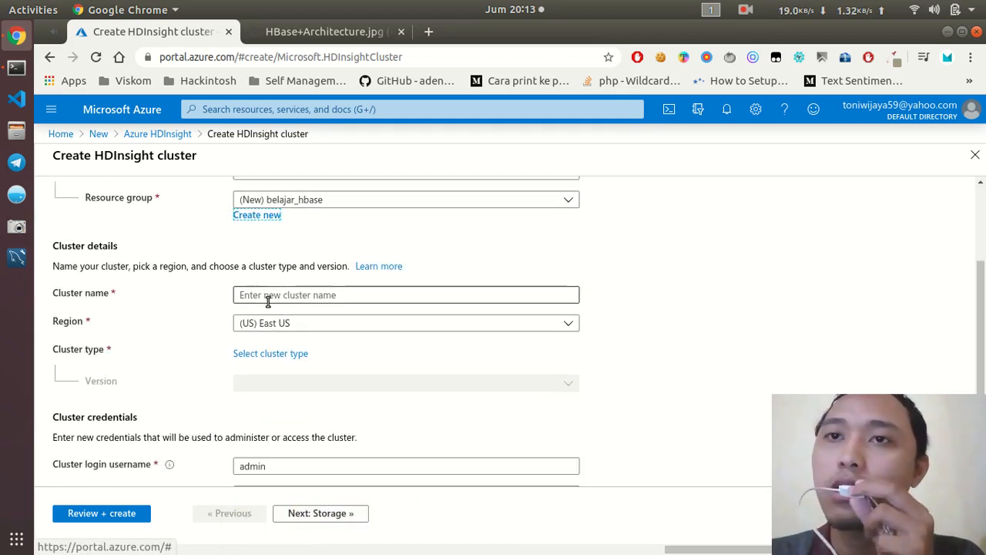
{"action": "left_click", "coordinate": [277, 324]}
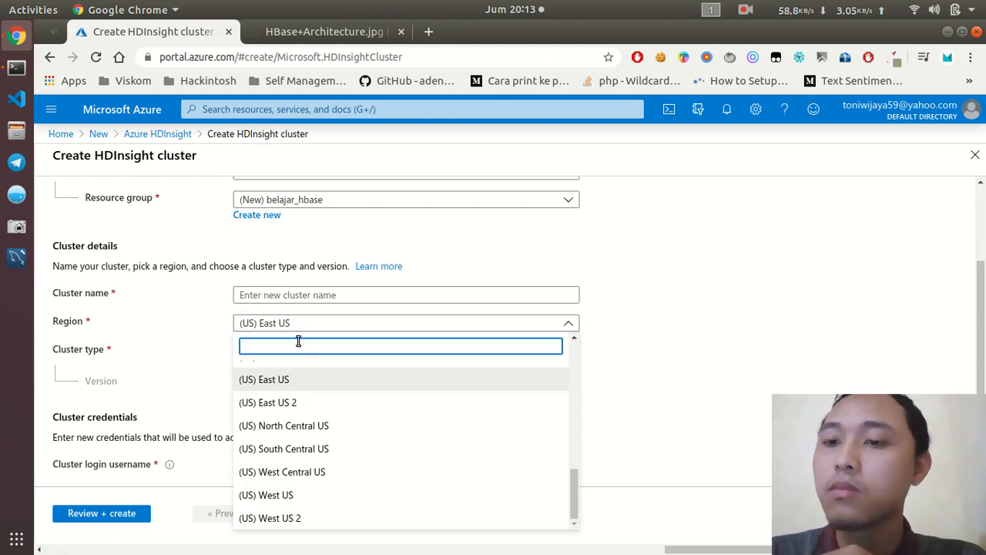
{"action": "type", "text": "so"}
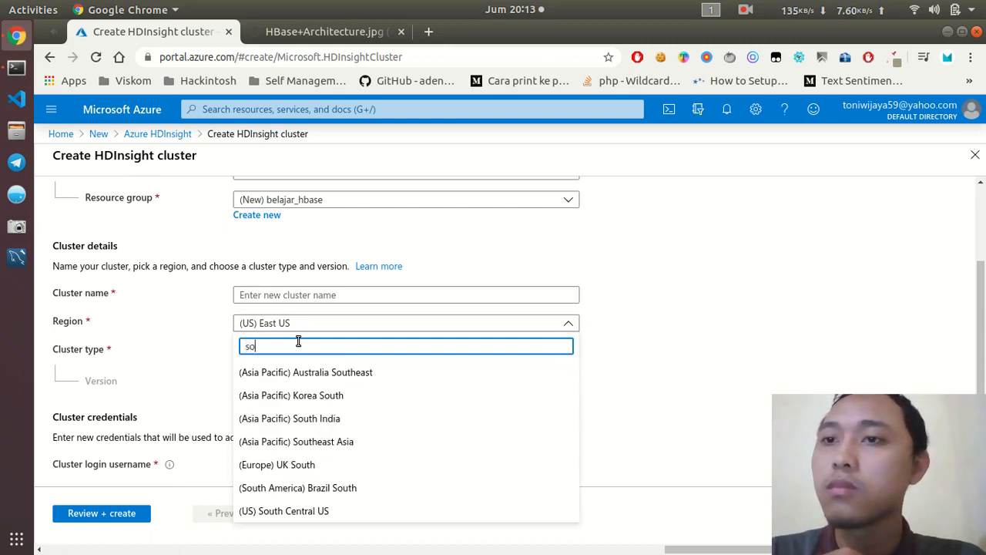
{"action": "type", "text": "uthes"}
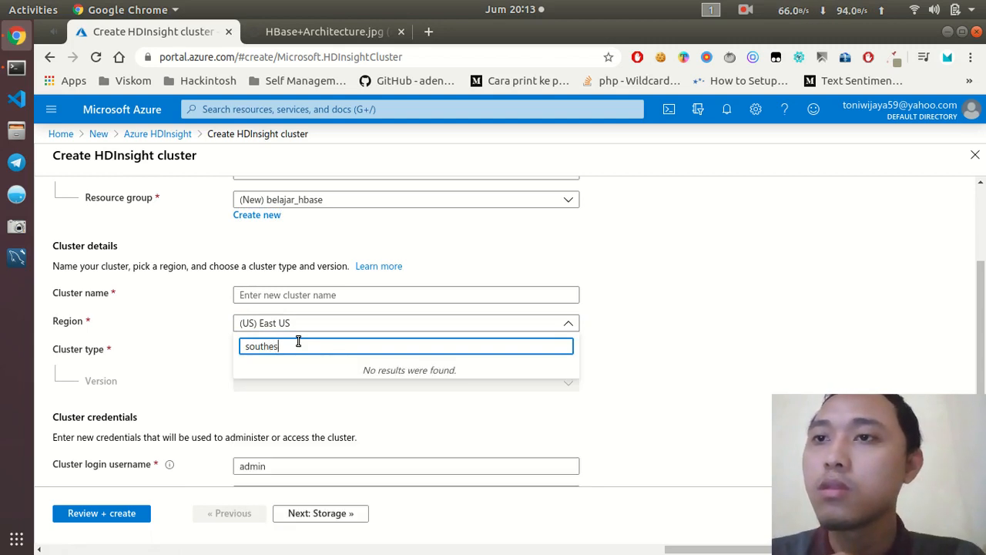
{"action": "key", "text": "BackSpace"}
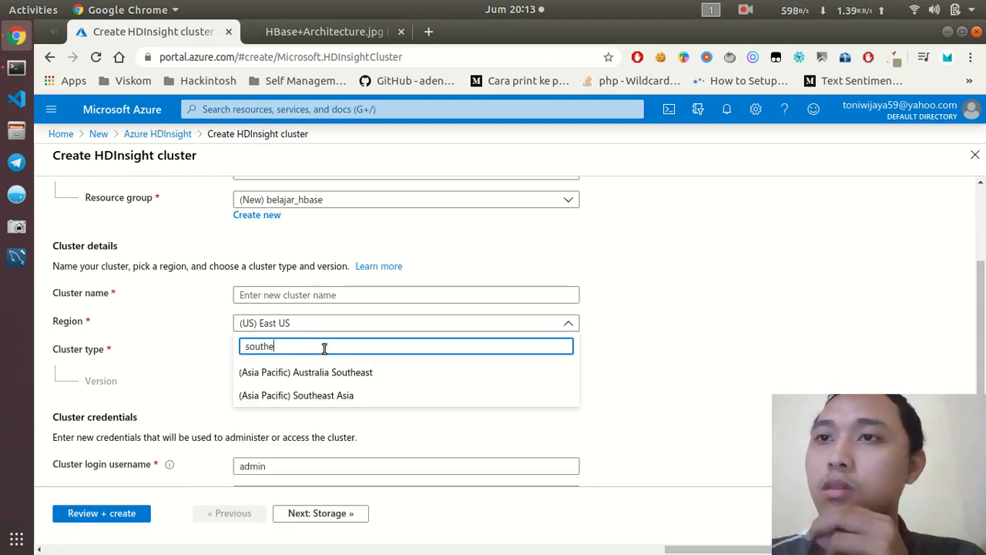
{"action": "left_click", "coordinate": [314, 395]}
Step: Enter hbasecluster as the cluster name
{"action": "left_click", "coordinate": [313, 288]}
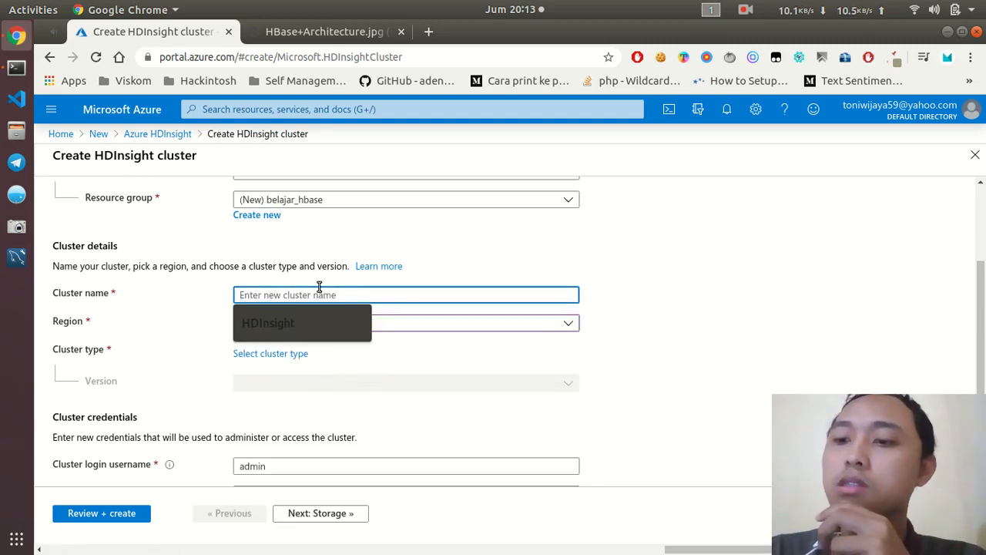
{"action": "type", "text": "hb"}
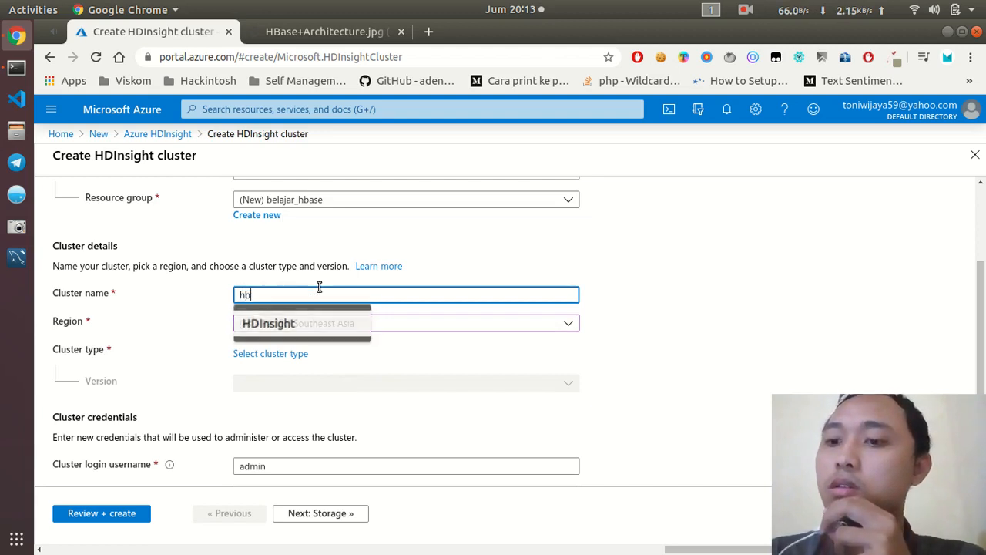
{"action": "type", "text": "asecluster"}
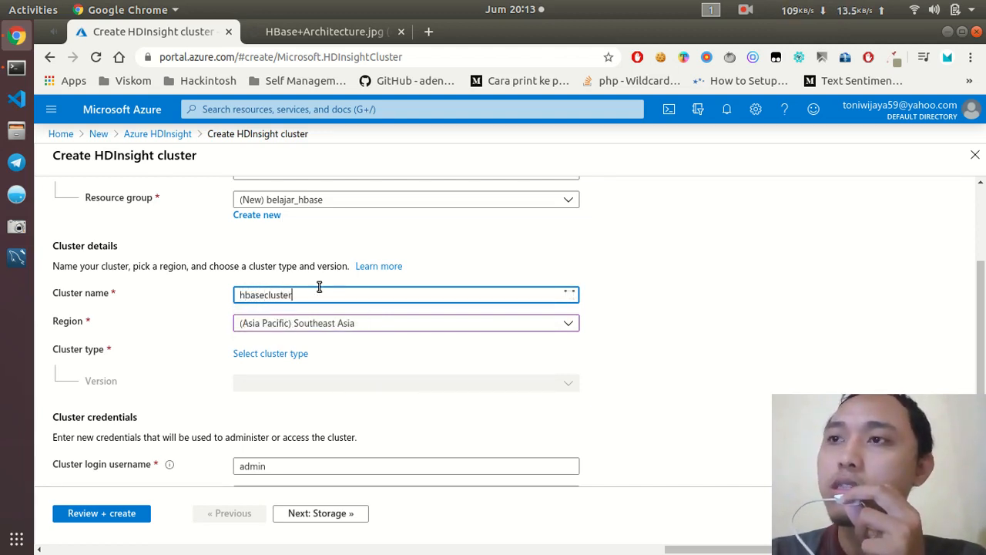
{"action": "left_click", "coordinate": [805, 379]}
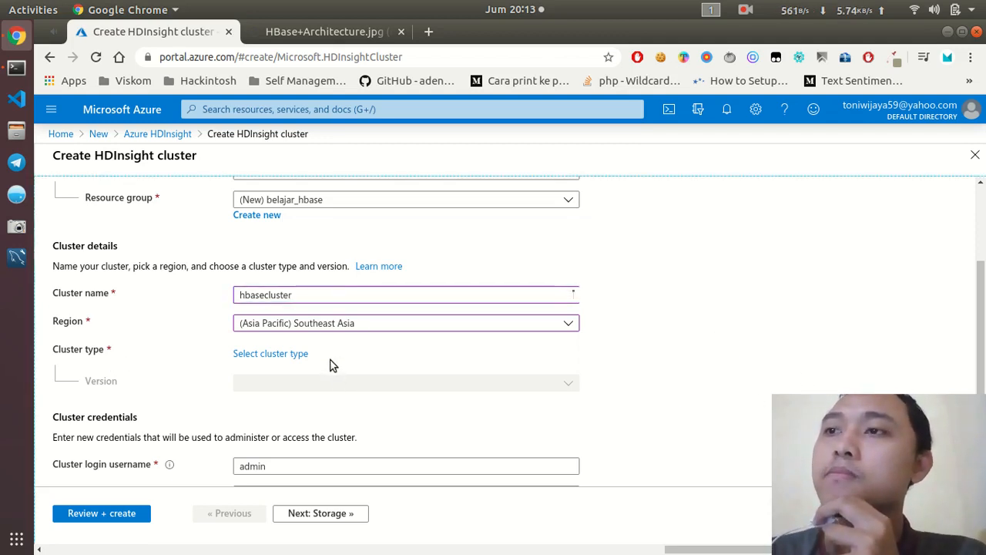
{"action": "left_click", "coordinate": [293, 353]}
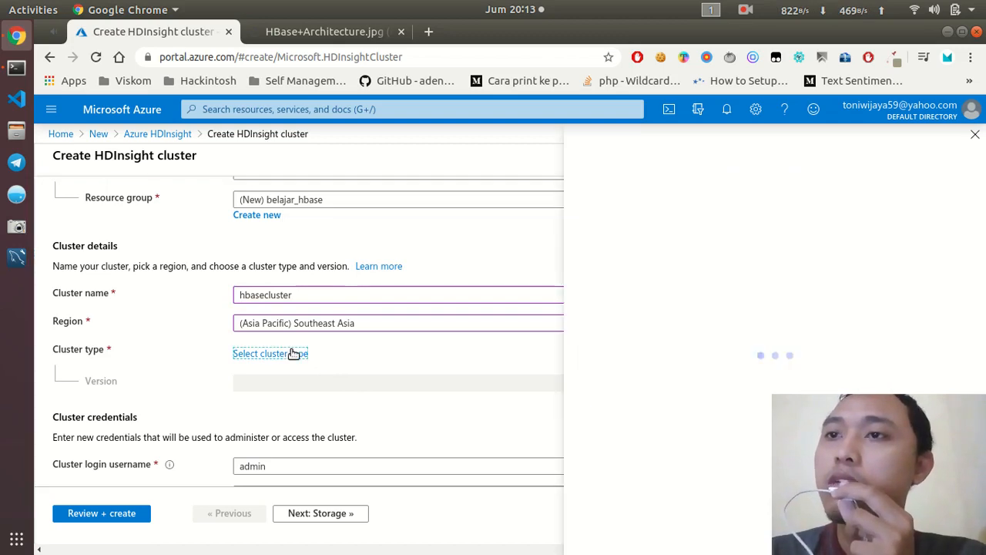
{"action": "left_click", "coordinate": [385, 296]}
{"action": "left_click", "coordinate": [975, 134]}
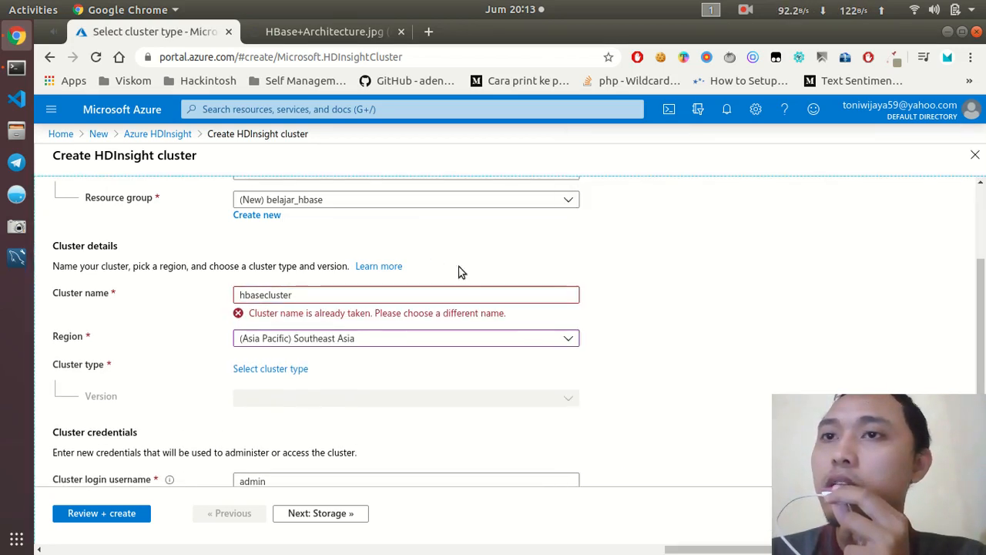
Step: Change the cluster name to belajarhbasecluster by adding the prefix belajar
{"action": "left_click", "coordinate": [286, 294]}
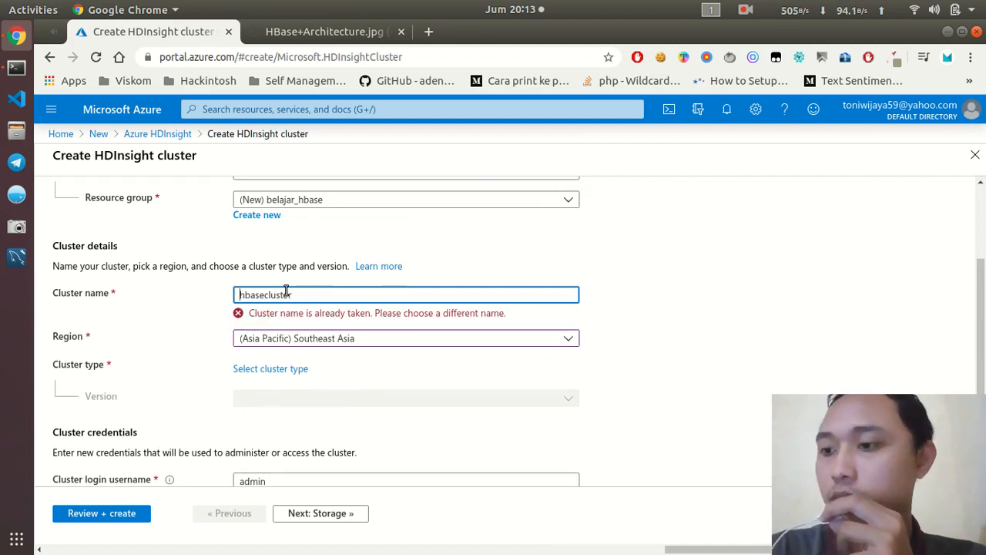
{"action": "key", "text": "Home"}
{"action": "type", "text": "bela"}
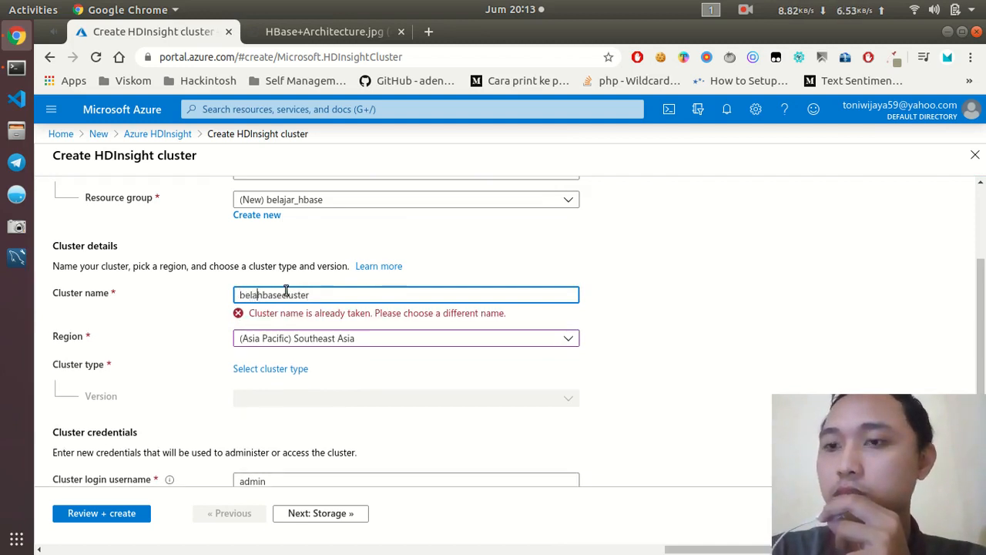
{"action": "type", "text": "jar"}
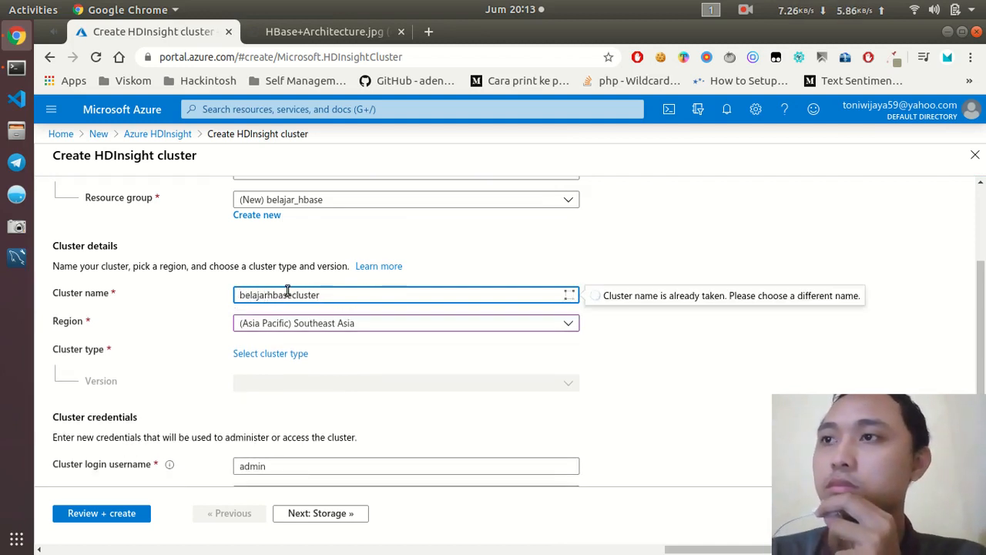
{"action": "left_click", "coordinate": [343, 266]}
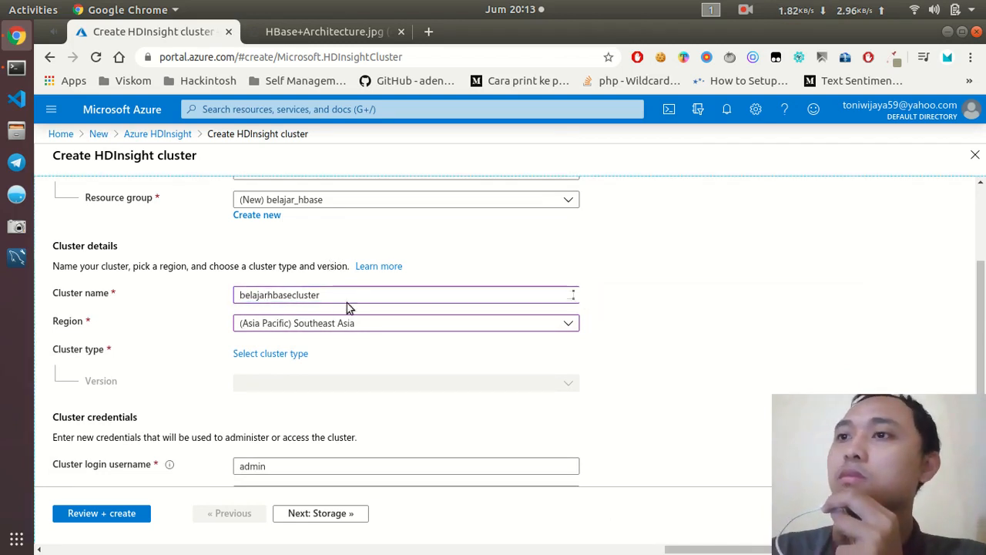
Step: Choose HBase as the cluster type in the cluster details
{"action": "left_click", "coordinate": [284, 354]}
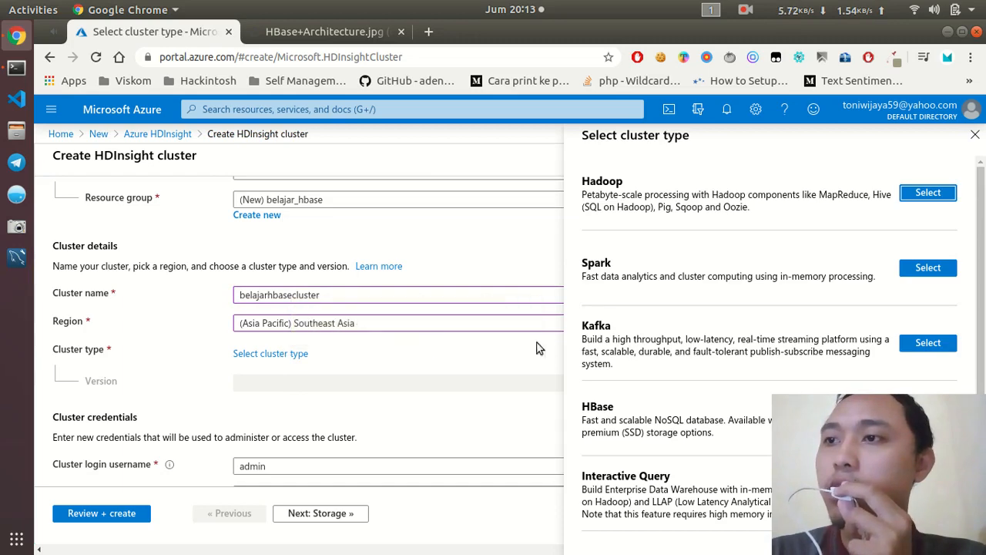
{"action": "scroll", "coordinate": [690, 368], "scroll_direction": "down", "scroll_amount": 1}
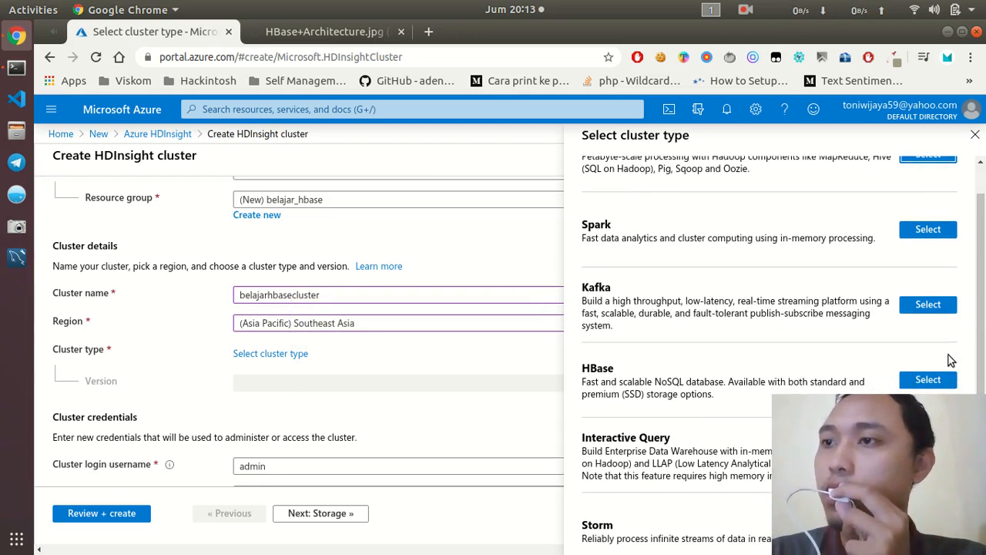
{"action": "left_click", "coordinate": [941, 380]}
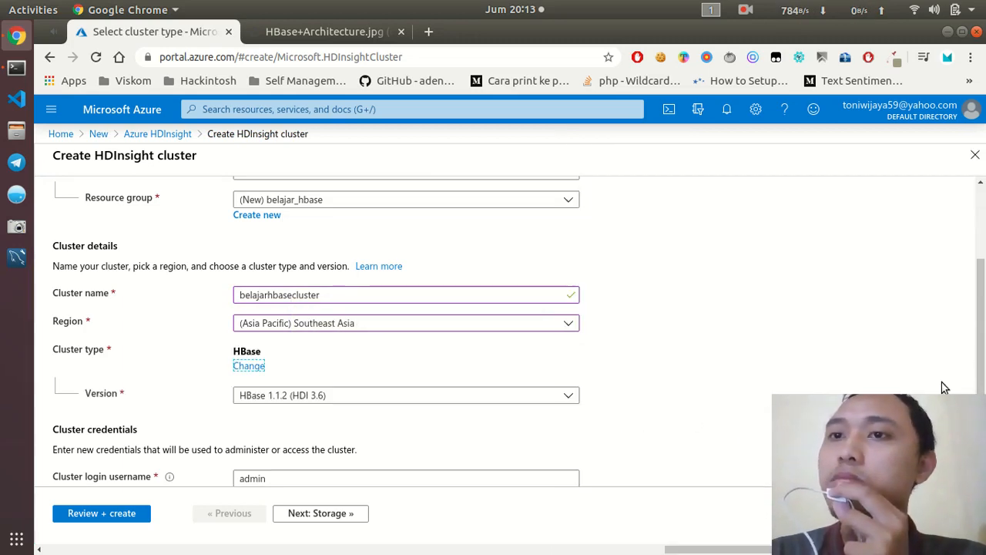
{"action": "left_click", "coordinate": [758, 369]}
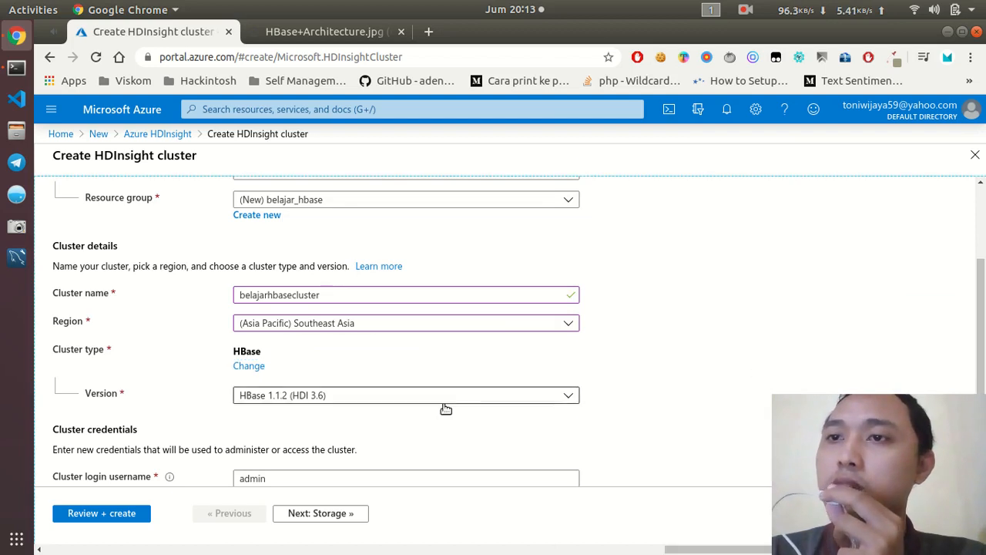
Step: Check which HBase versions are offered for the cluster
{"action": "scroll", "coordinate": [379, 396], "scroll_direction": "down", "scroll_amount": 1}
{"action": "left_click", "coordinate": [357, 359]}
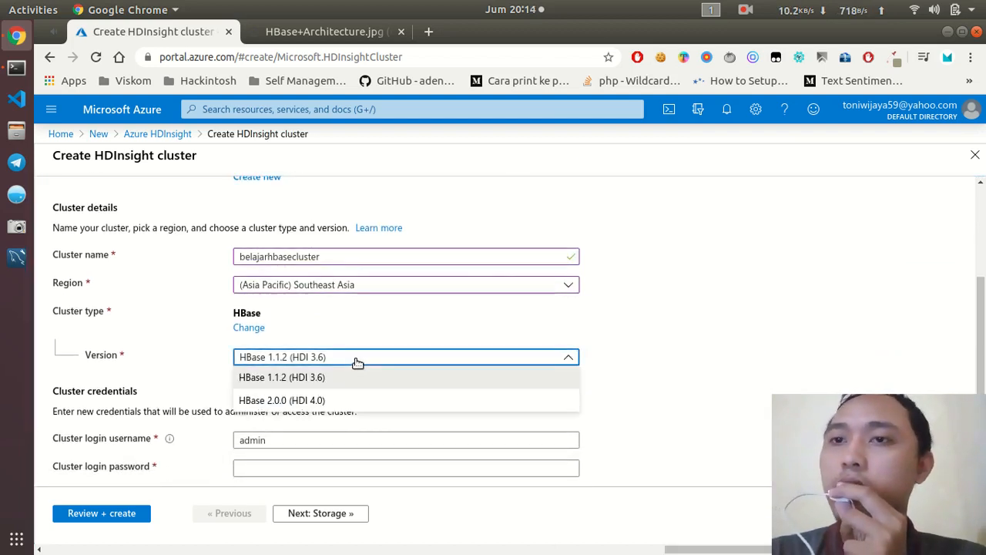
{"action": "left_click", "coordinate": [206, 382]}
Step: Enter the cluster login password in the cluster credentials
{"action": "scroll", "coordinate": [207, 383], "scroll_direction": "down", "scroll_amount": 3}
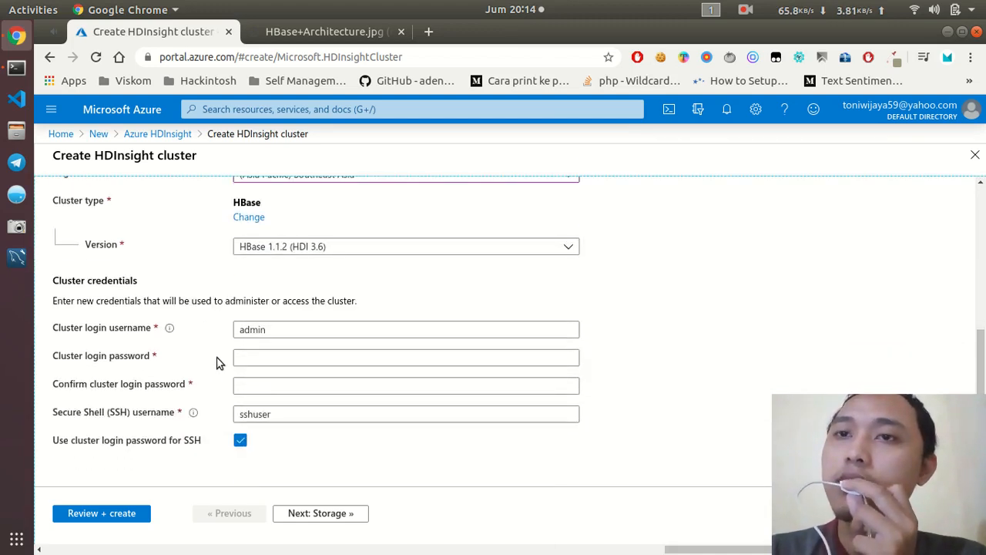
{"action": "left_click", "coordinate": [293, 354]}
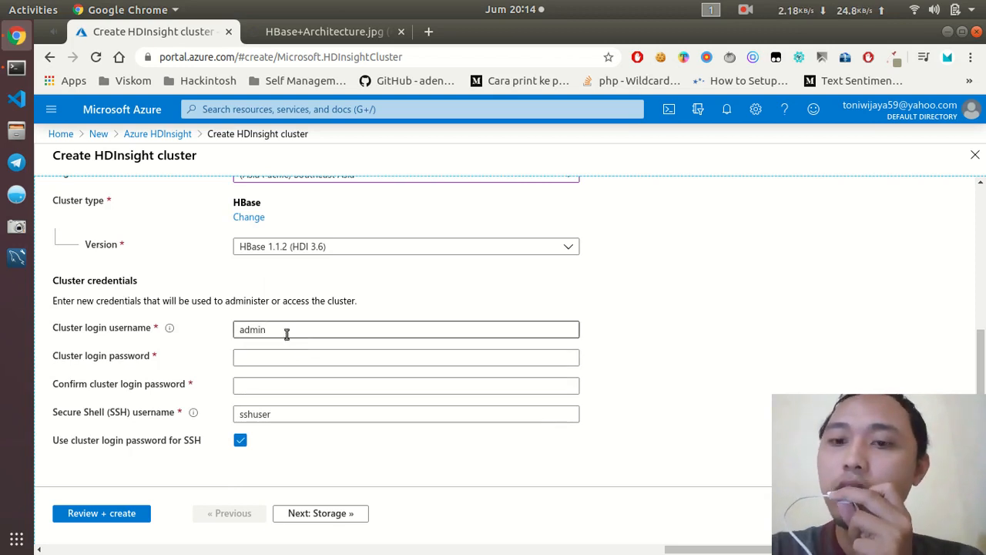
{"action": "left_click", "coordinate": [295, 355]}
{"action": "type", "text": "•"}
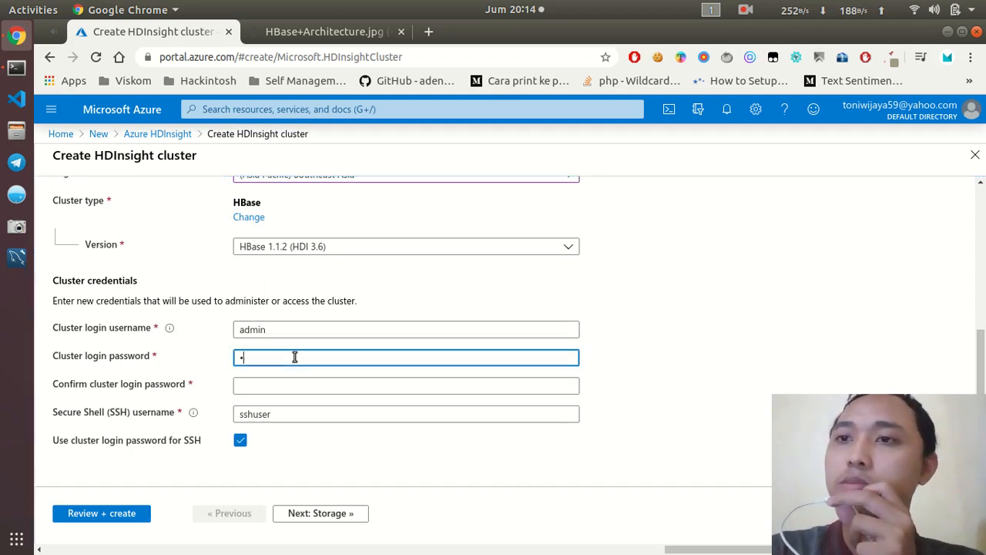
{"action": "type", "text": "•"}
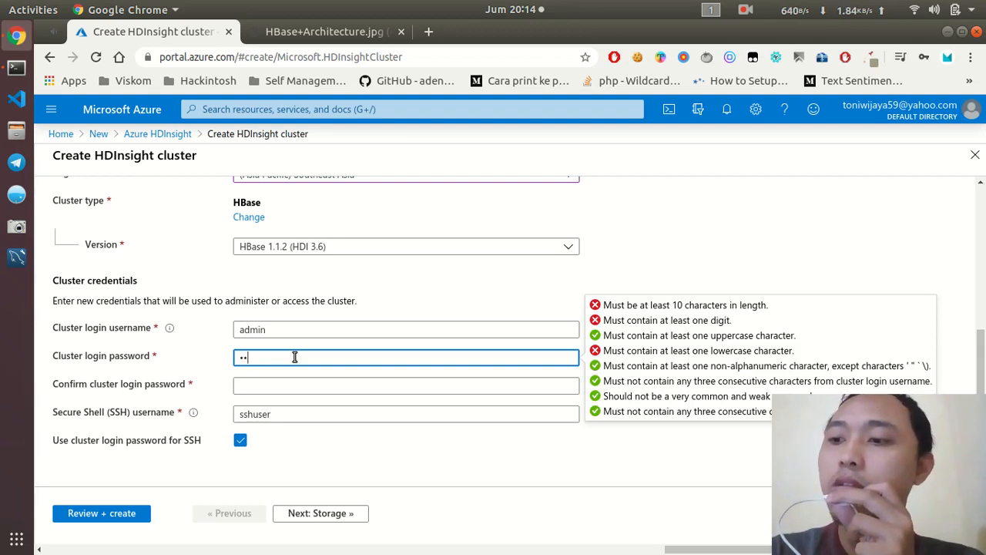
{"action": "type", "text": "••"}
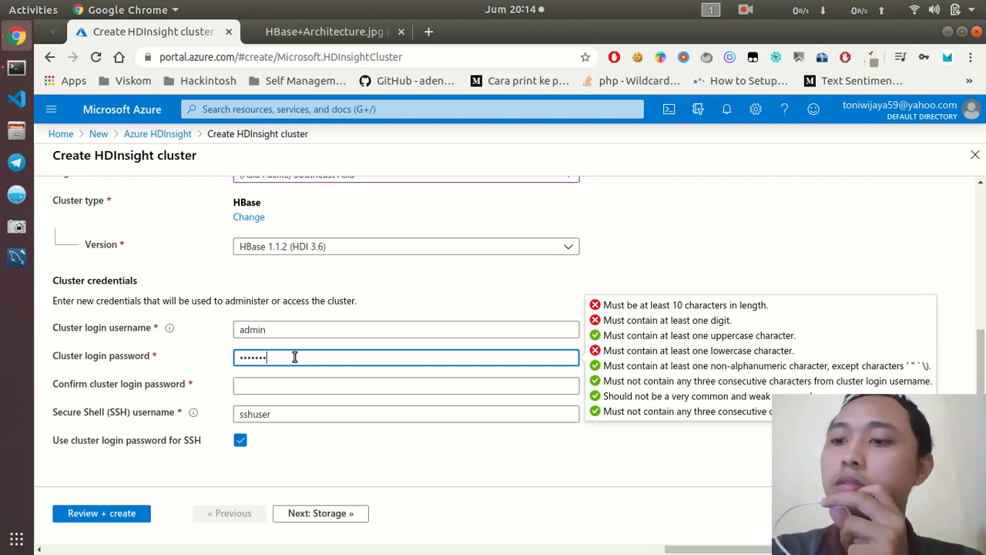
{"action": "type", "text": "••"}
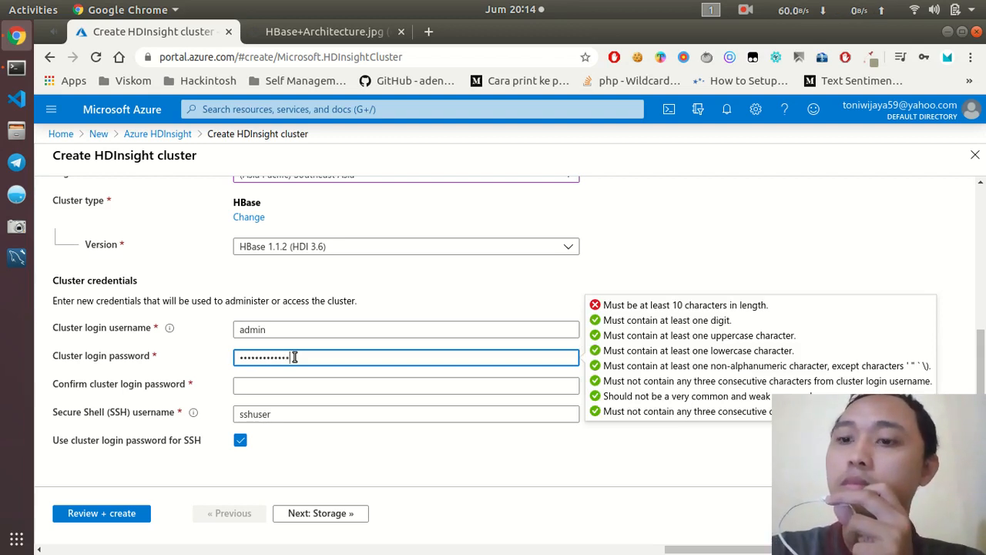
Step: Repeat the cluster login password in its confirmation field and continue to the storage settings
{"action": "key", "text": "Tab"}
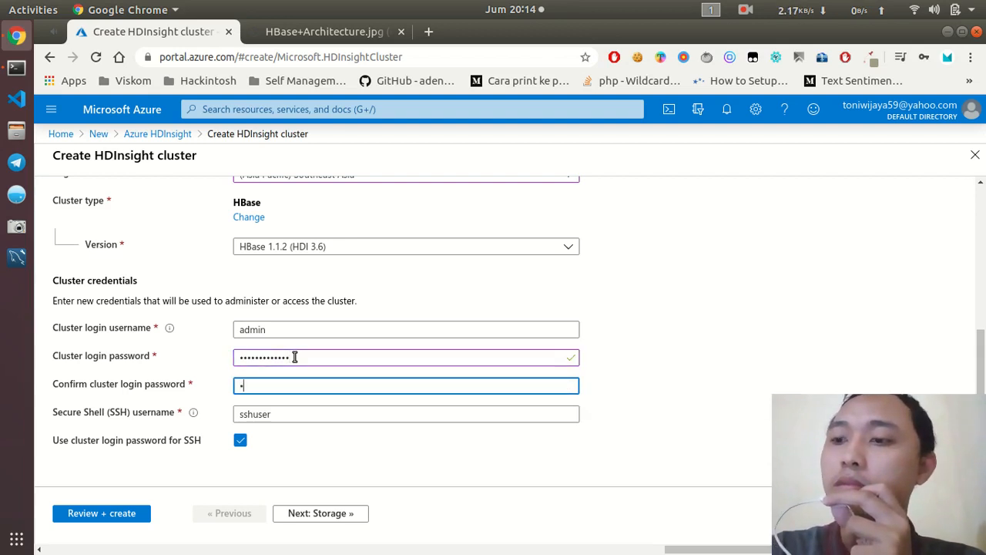
{"action": "type", "text": "••••"}
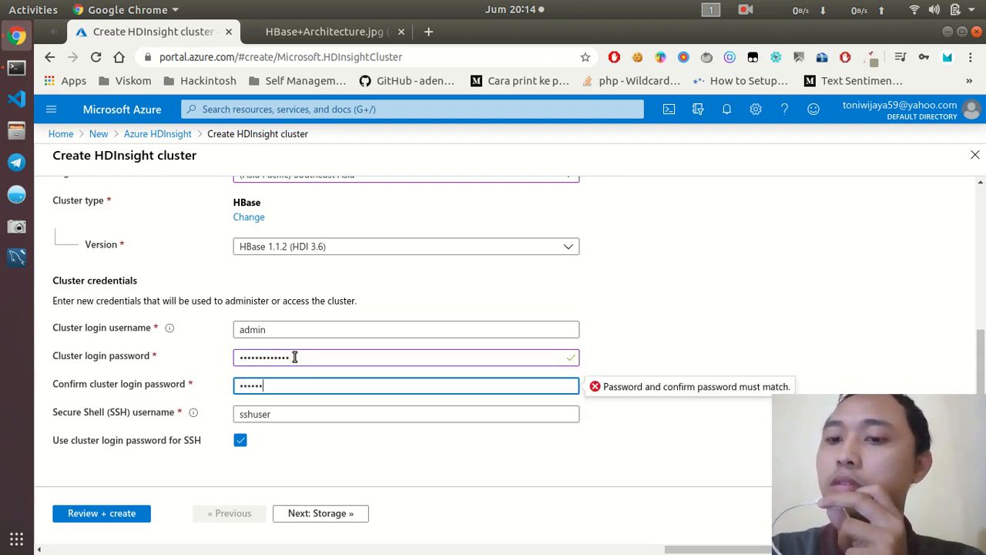
{"action": "type", "text": "••••"}
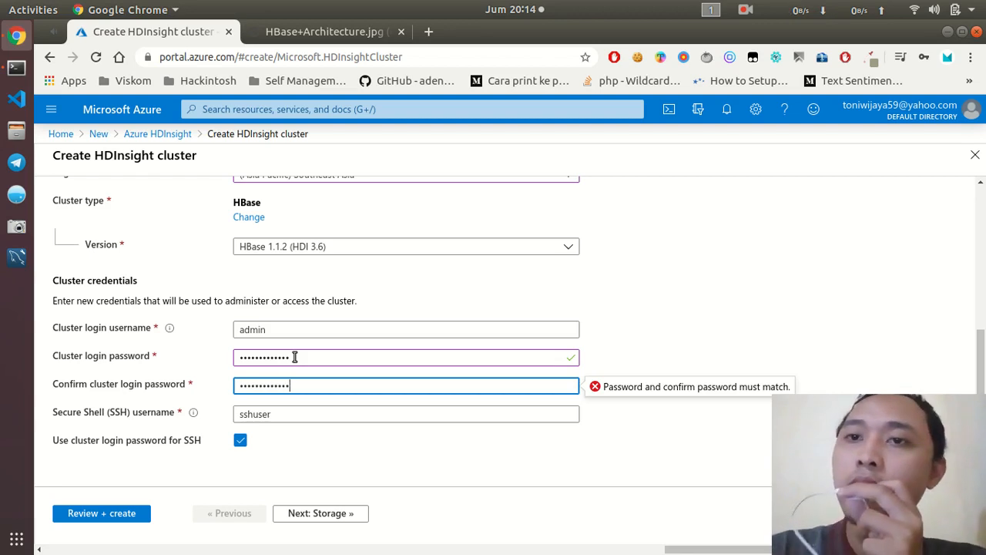
{"action": "key", "text": "Tab"}
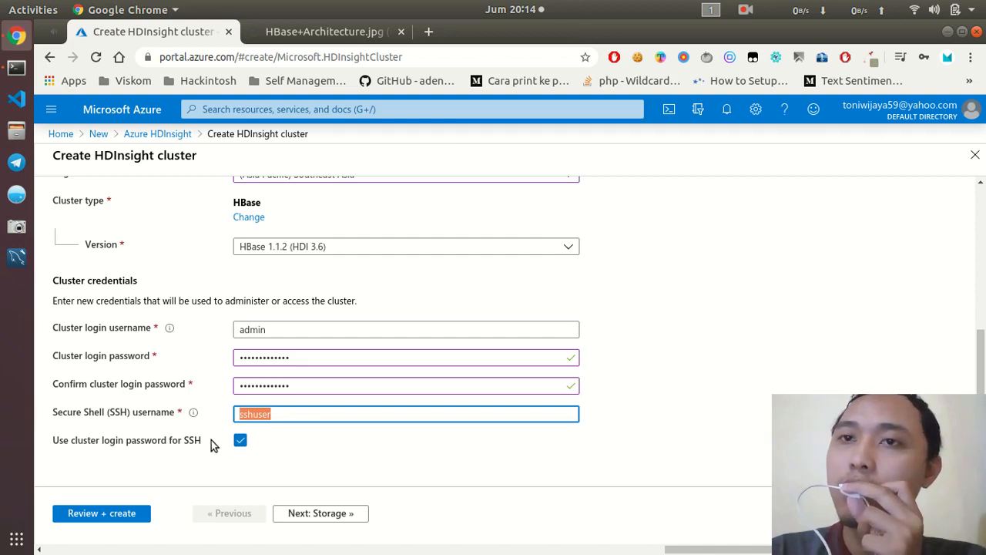
{"action": "left_click", "coordinate": [258, 359]}
{"action": "double_click", "coordinate": [258, 358]}
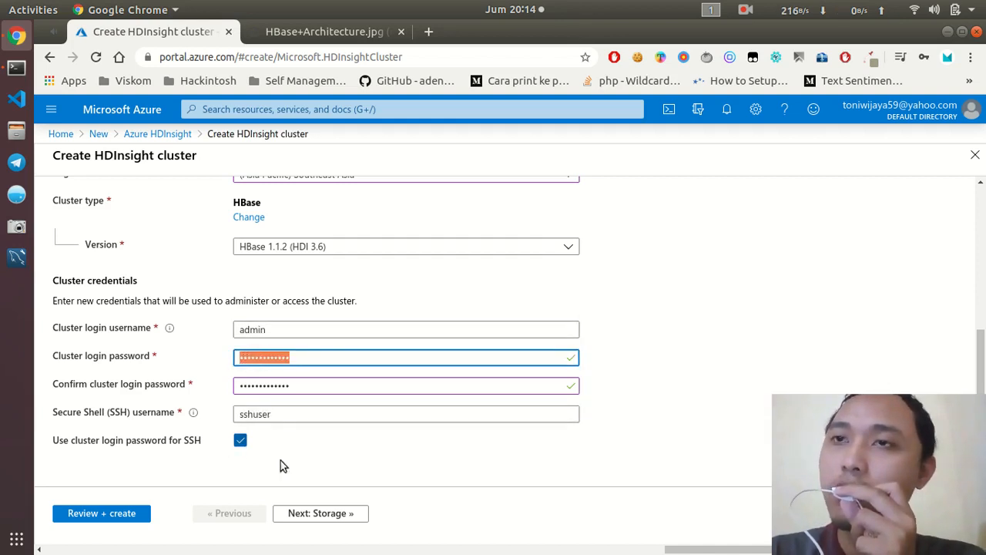
{"action": "left_click", "coordinate": [297, 514]}
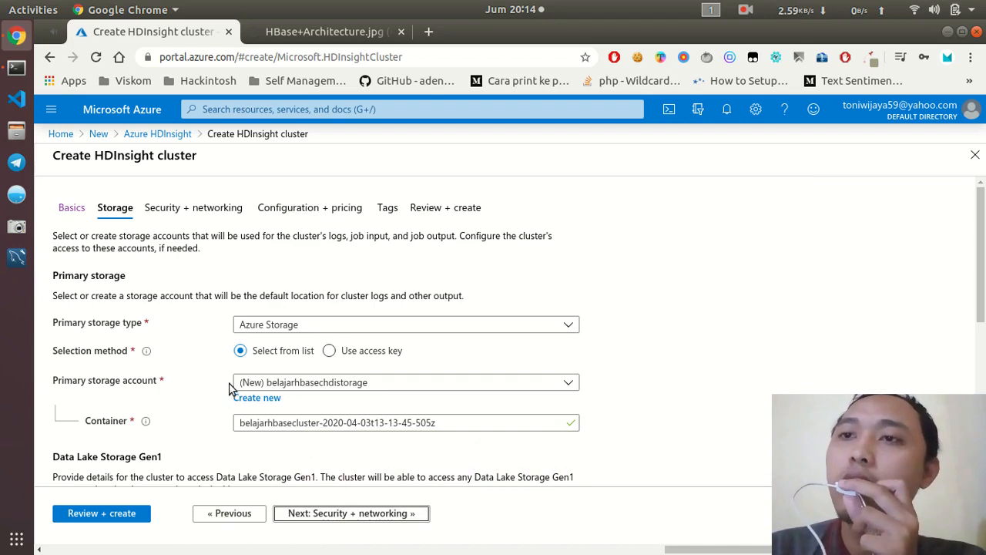
Step: Check which accounts are offered as the cluster's primary storage account
{"action": "scroll", "coordinate": [229, 389], "scroll_direction": "down", "scroll_amount": 2}
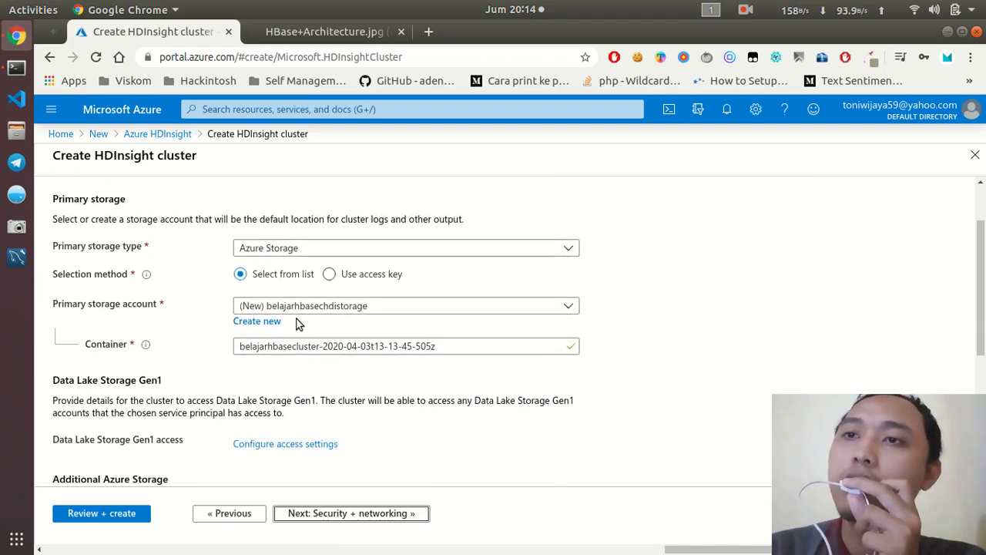
{"action": "left_click", "coordinate": [303, 308]}
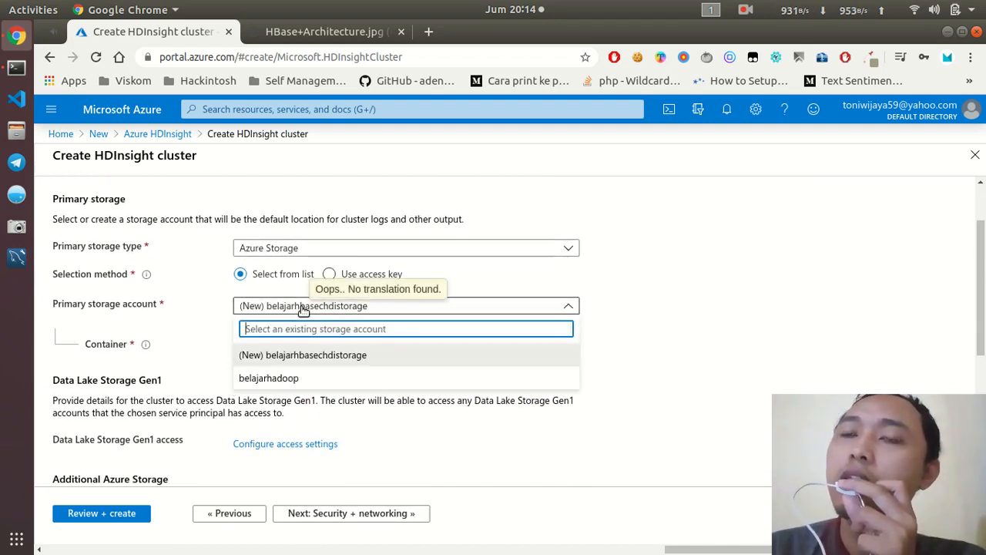
{"action": "left_click", "coordinate": [334, 264]}
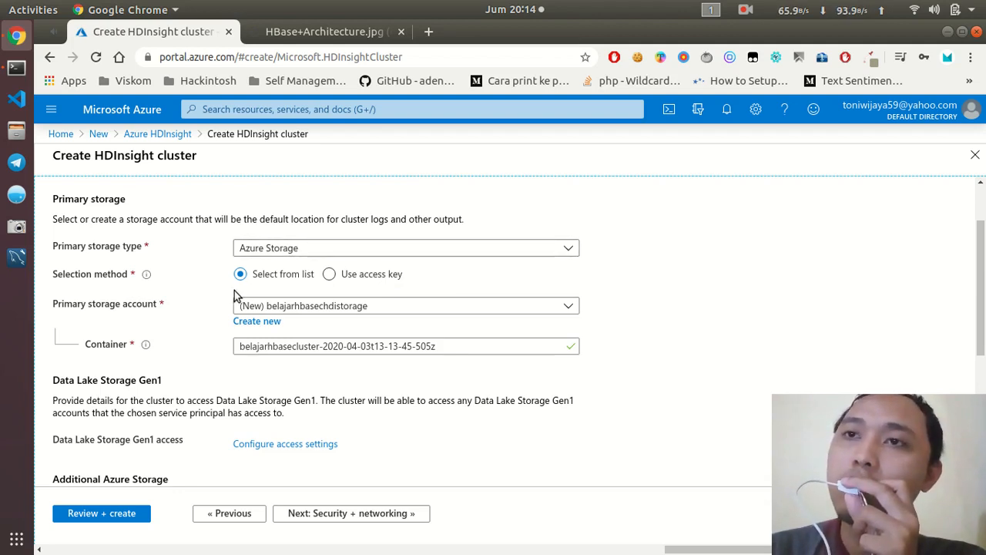
{"action": "left_click", "coordinate": [293, 305]}
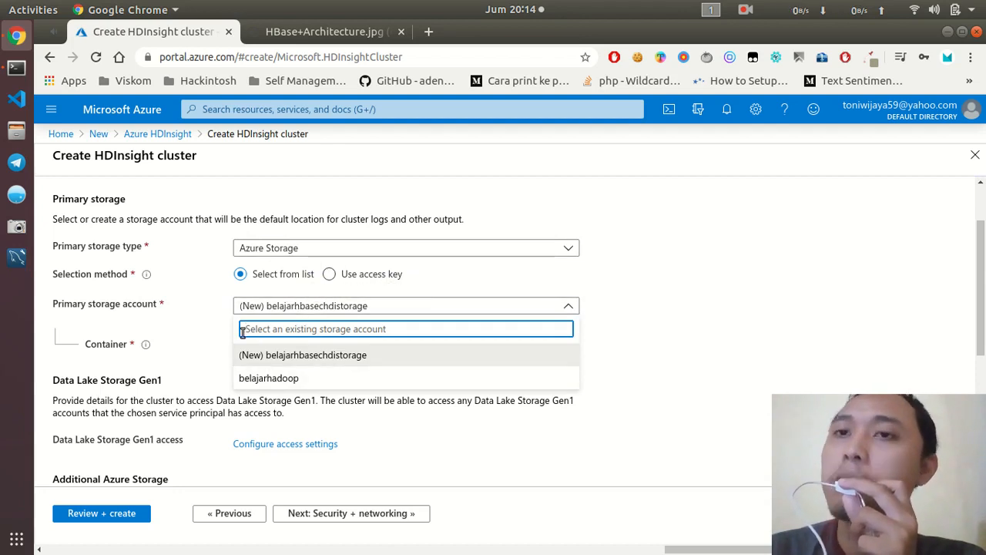
{"action": "left_click", "coordinate": [179, 310]}
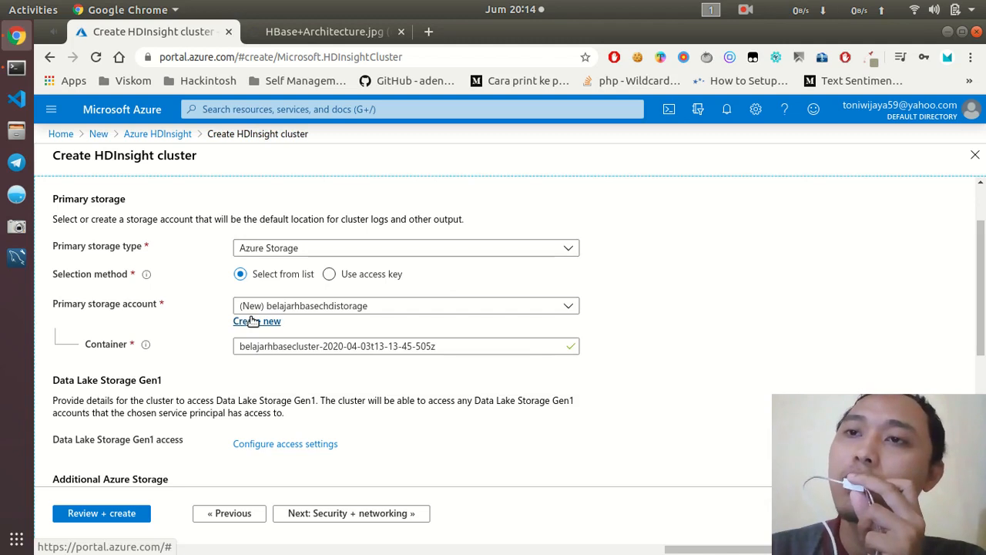
Step: Create a new Azure Storage account named belajarhbase as the cluster's primary storage account
{"action": "left_click", "coordinate": [253, 320]}
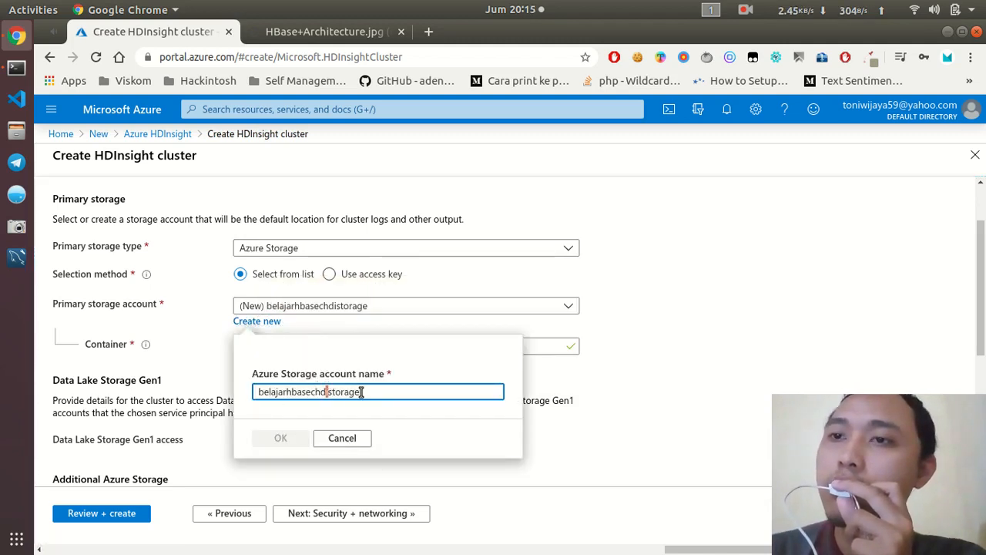
{"action": "double_click", "coordinate": [327, 391]}
{"action": "left_click", "coordinate": [301, 392]}
{"action": "left_click", "coordinate": [300, 392]}
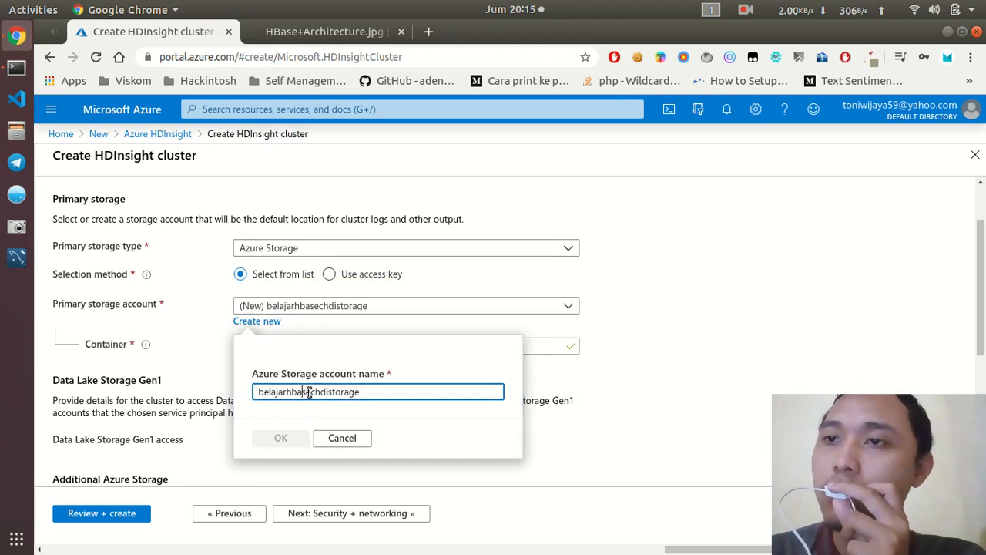
{"action": "left_click_drag", "start_coordinate": [321, 392], "coordinate": [355, 393]}
{"action": "key", "text": "BackSpace"}
{"action": "key", "text": "BackSpace"}
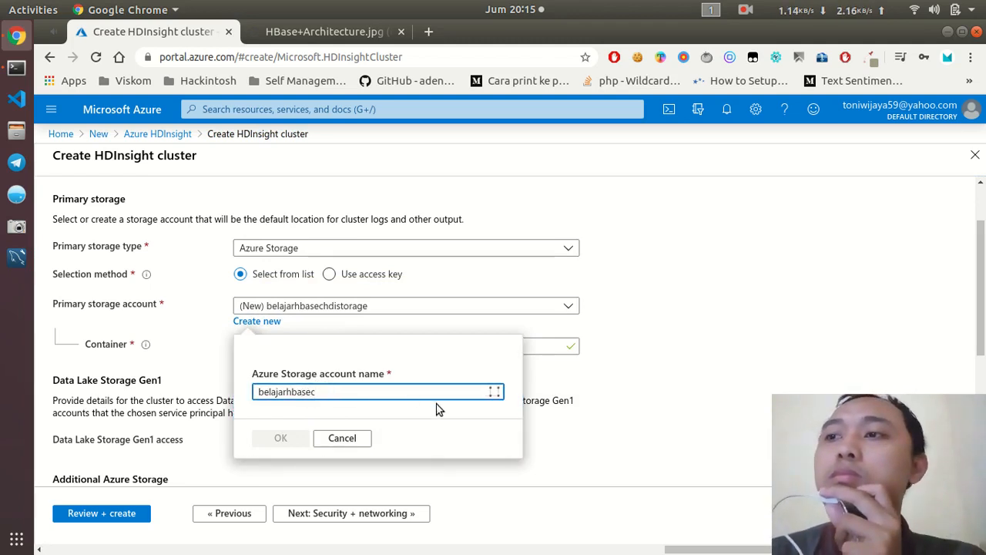
{"action": "key", "text": "BackSpace"}
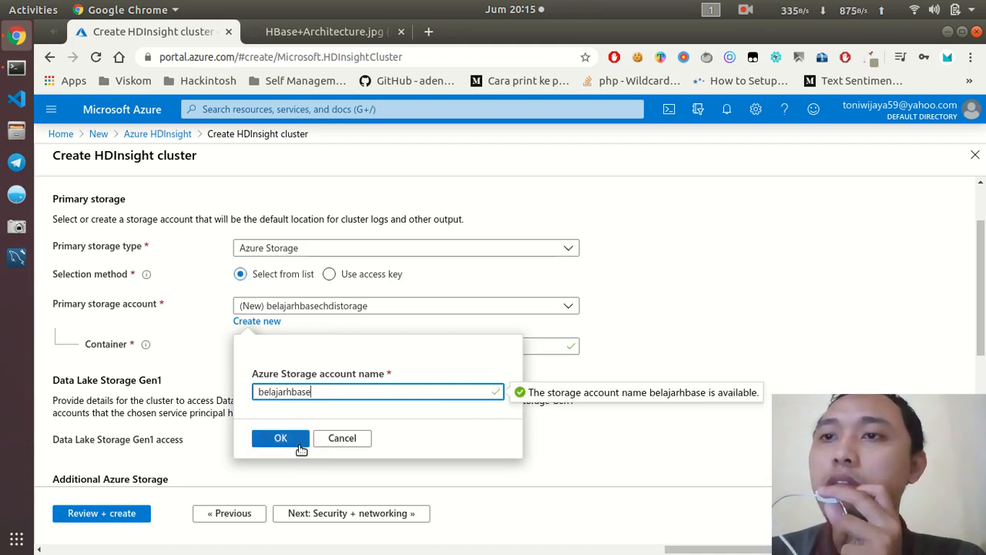
{"action": "left_click", "coordinate": [300, 444]}
Step: Continue past the storage and the security and networking settings to the configuration and pricing settings
{"action": "scroll", "coordinate": [231, 370], "scroll_direction": "down", "scroll_amount": 4}
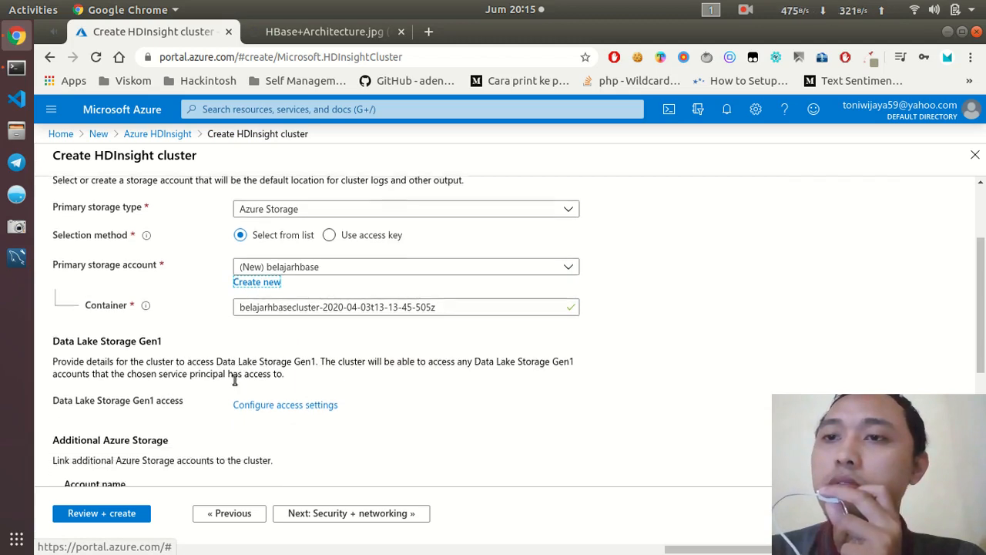
{"action": "scroll", "coordinate": [235, 379], "scroll_direction": "down", "scroll_amount": 3}
{"action": "scroll", "coordinate": [254, 393], "scroll_direction": "up", "scroll_amount": 6}
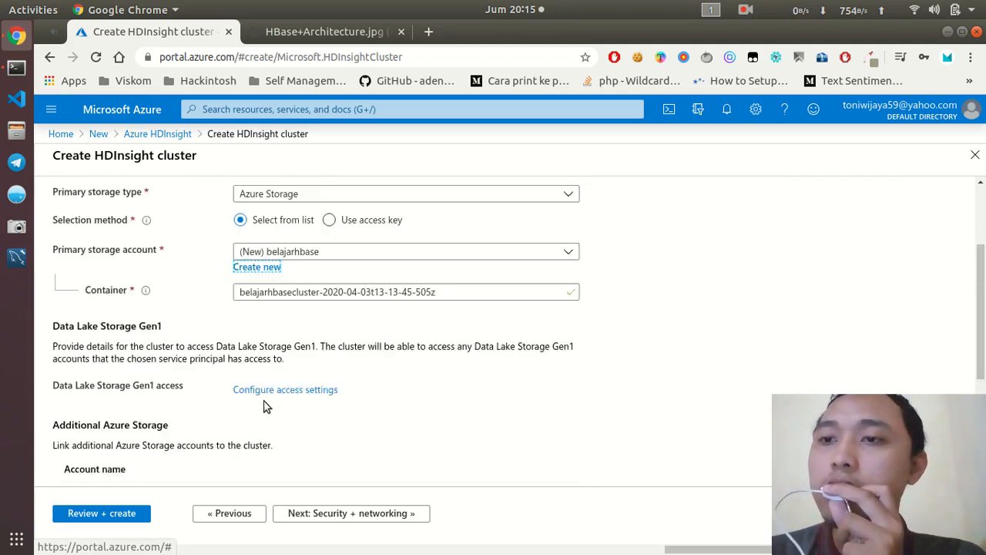
{"action": "left_click", "coordinate": [306, 514]}
{"action": "scroll", "coordinate": [217, 258], "scroll_direction": "up", "scroll_amount": 3}
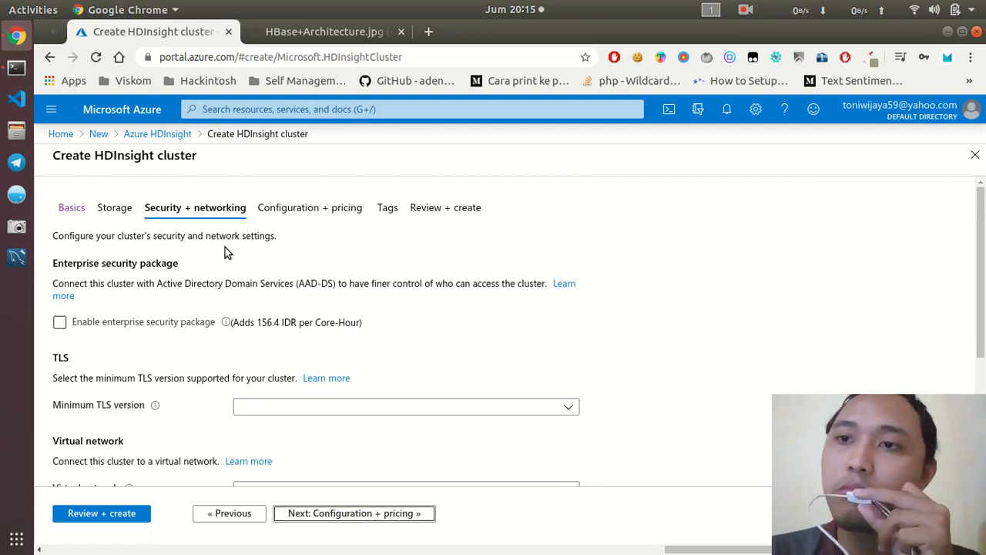
{"action": "left_click", "coordinate": [297, 513]}
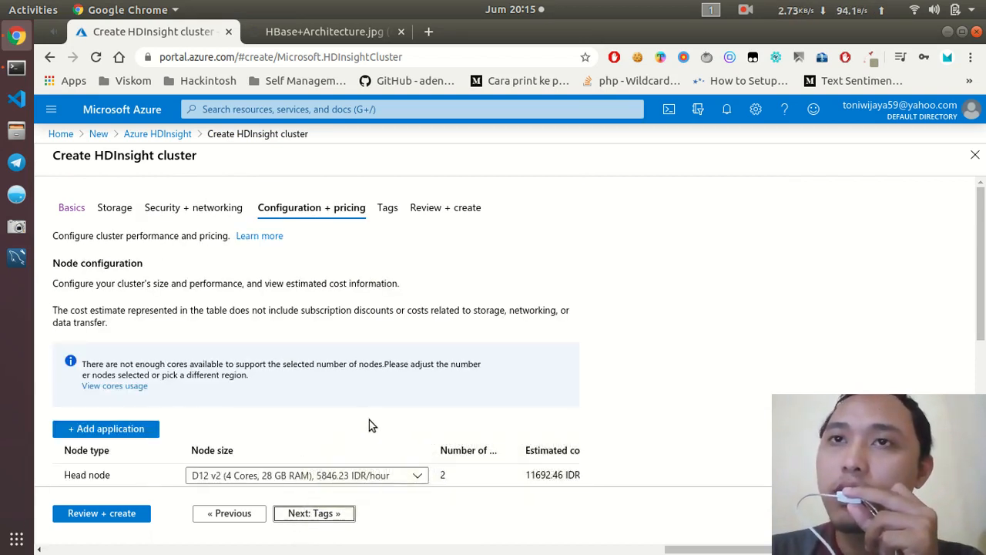
Step: Compare the head, Zookeeper and region node configuration with the HBase architecture diagram open in the browser
{"action": "scroll", "coordinate": [369, 419], "scroll_direction": "down", "scroll_amount": 2}
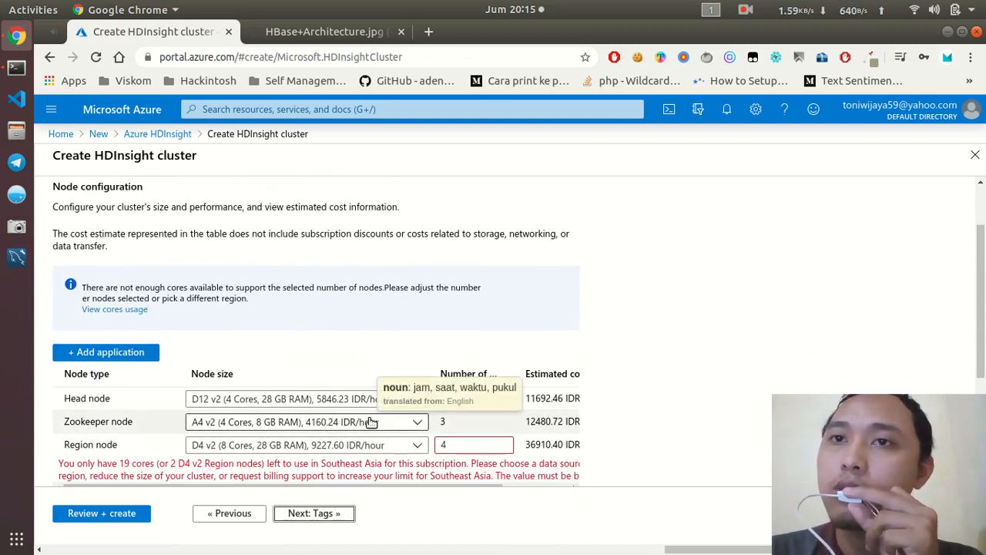
{"action": "scroll", "coordinate": [370, 422], "scroll_direction": "down", "scroll_amount": 2}
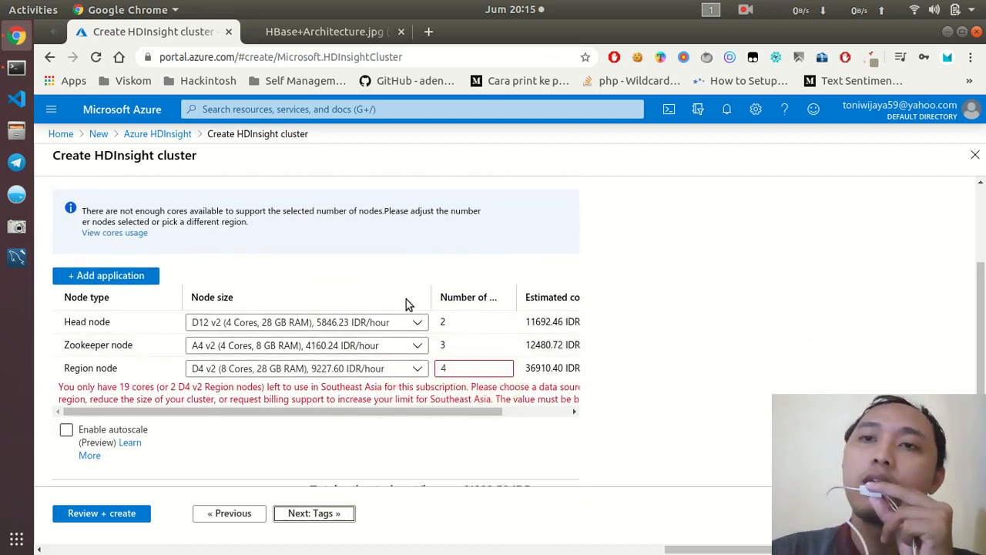
{"action": "scroll", "coordinate": [409, 304], "scroll_direction": "down", "scroll_amount": 1}
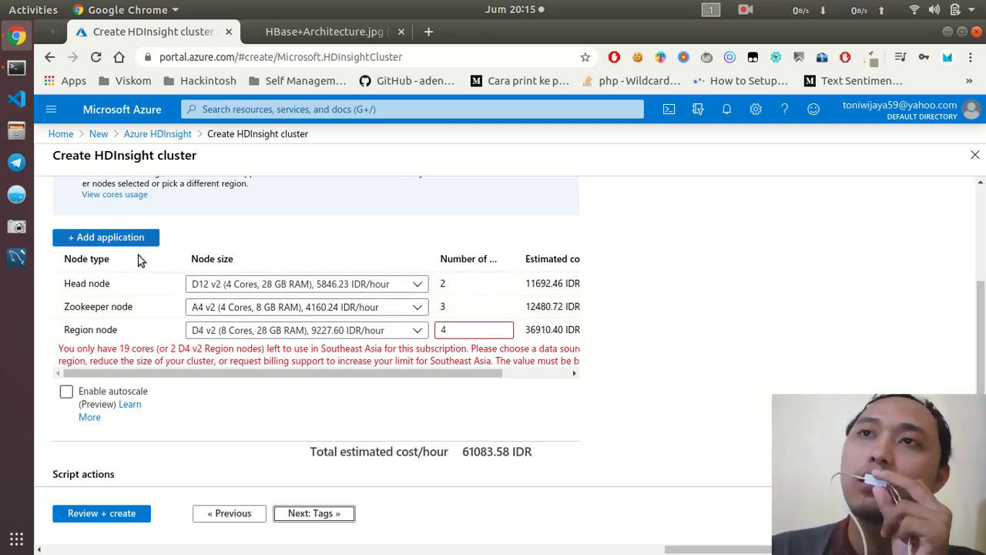
{"action": "left_click", "coordinate": [319, 32]}
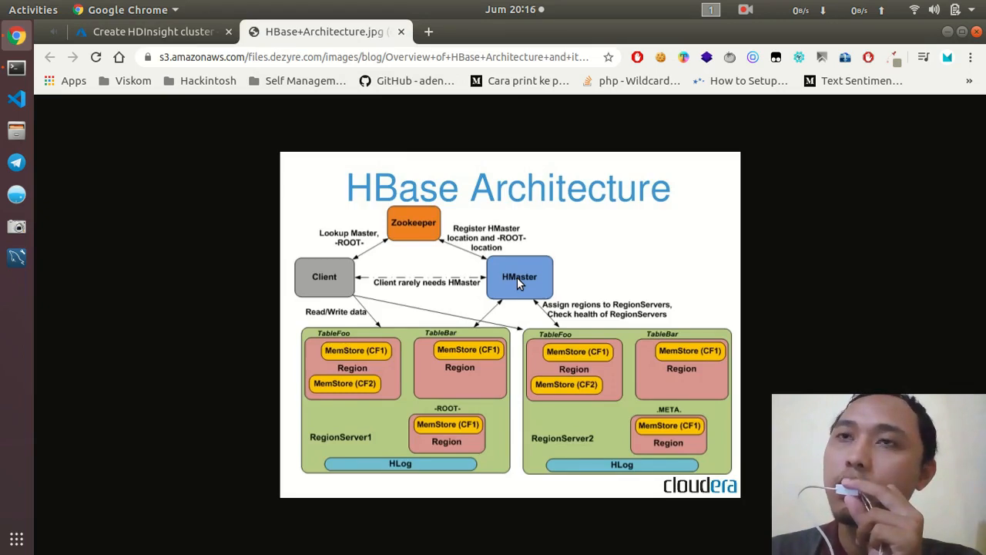
{"action": "left_click", "coordinate": [154, 32]}
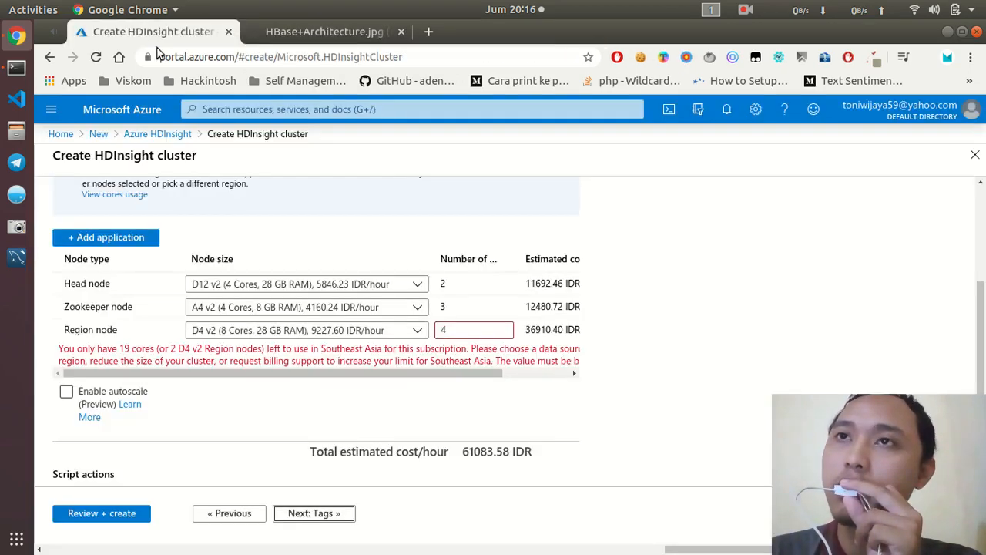
{"action": "left_click", "coordinate": [271, 31]}
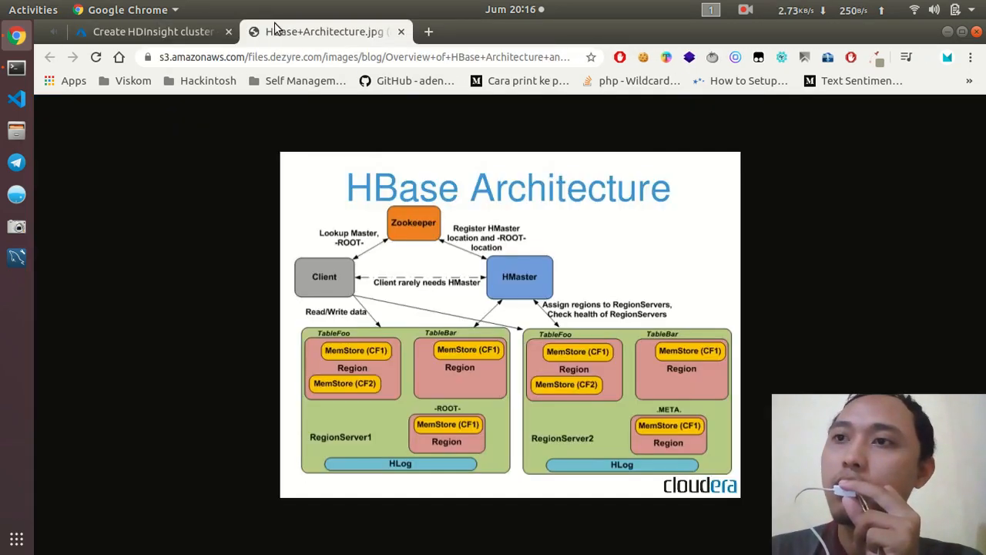